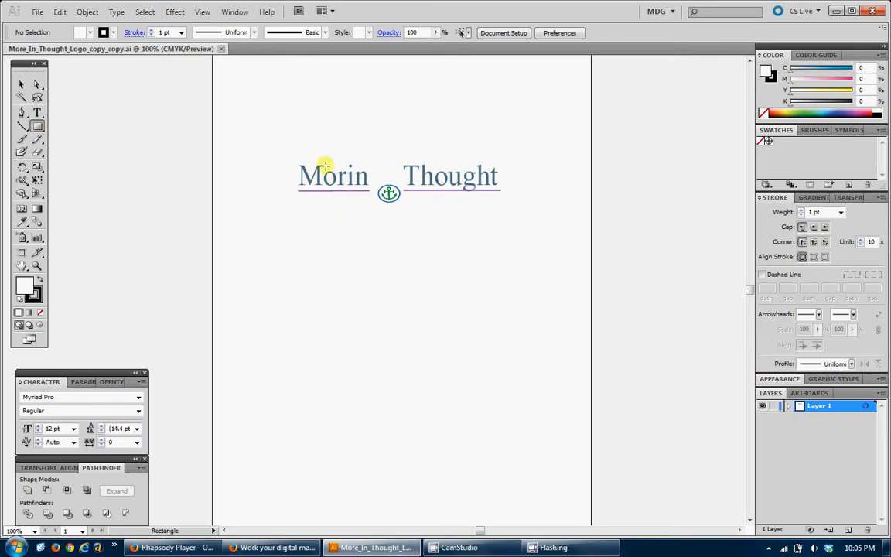
- Draw a rectangle about 5.44 × 1.65 in over the whole logo and fill it with teal
mouse_move(275, 143)
left_mouse_down()
mouse_move(279, 153)
mouse_move(518, 217)
left_mouse_up()
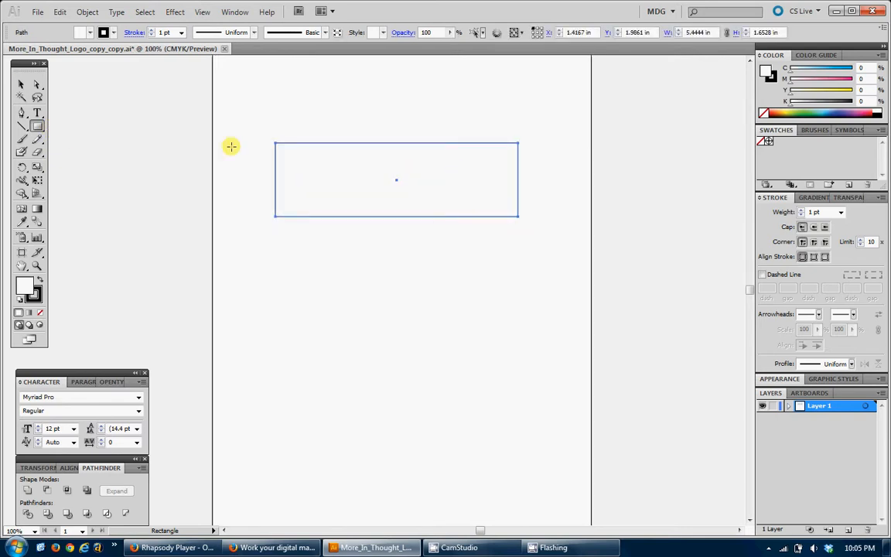
left_click(21, 84)
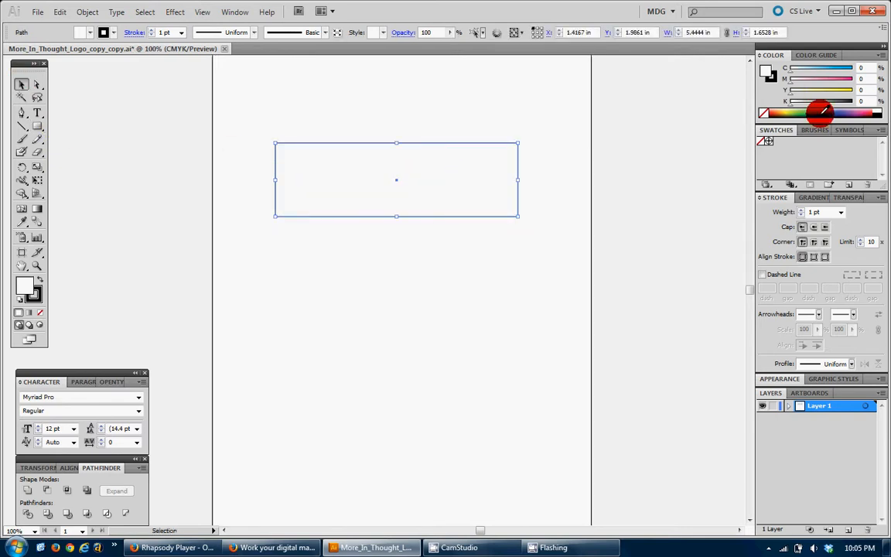
left_click(818, 114)
- Send the teal rectangle to the back, behind the logo's text and anchor emblem
right_click(447, 170)
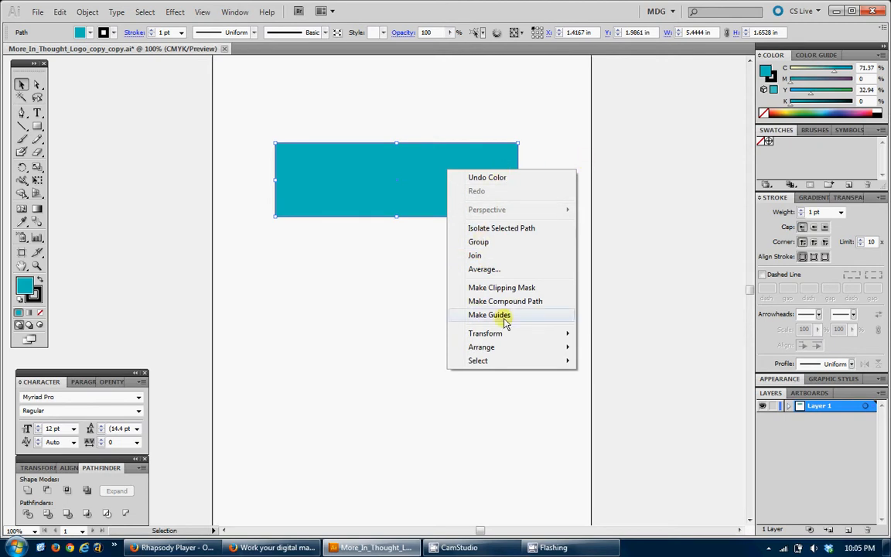
mouse_move(569, 352)
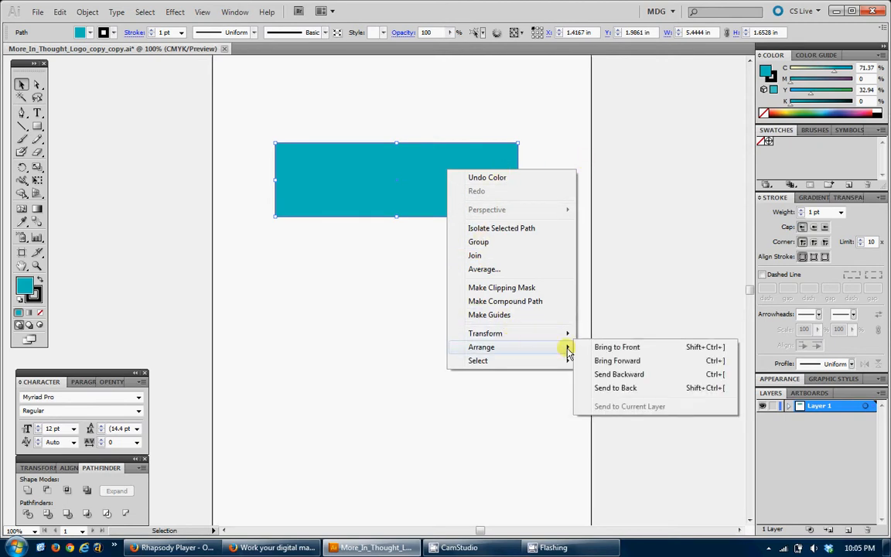
left_click(623, 388)
left_click(457, 212)
- Place a greatly enlarged copy of the logo's green anchor below the teal rectangle
left_click(37, 266)
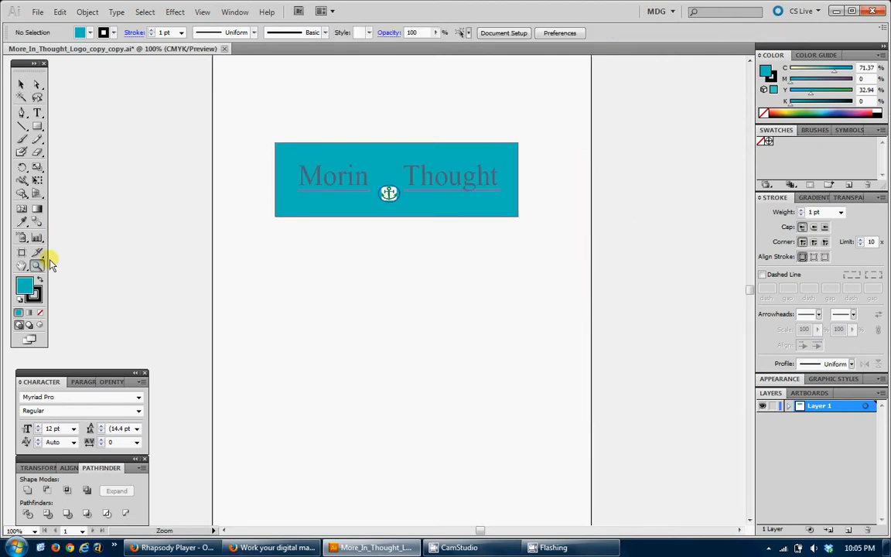
left_click_drag(189, 130, 586, 233)
key("space")
left_click_drag(485, 290, 514, 191)
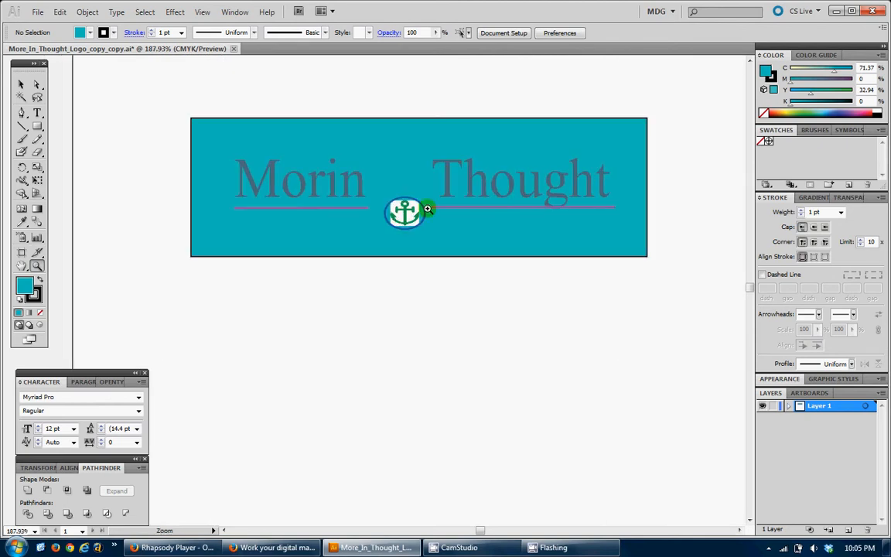
key("space")
left_click_drag(523, 243, 523, 212)
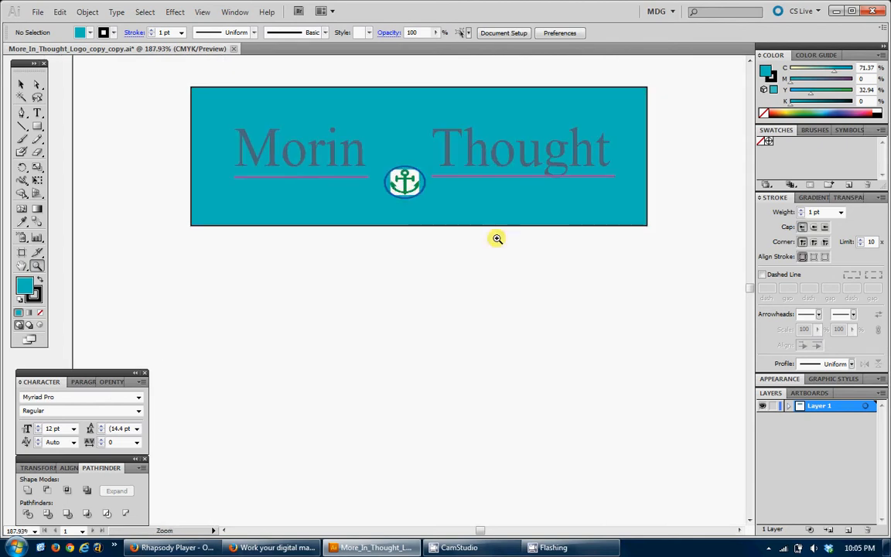
left_click(21, 84)
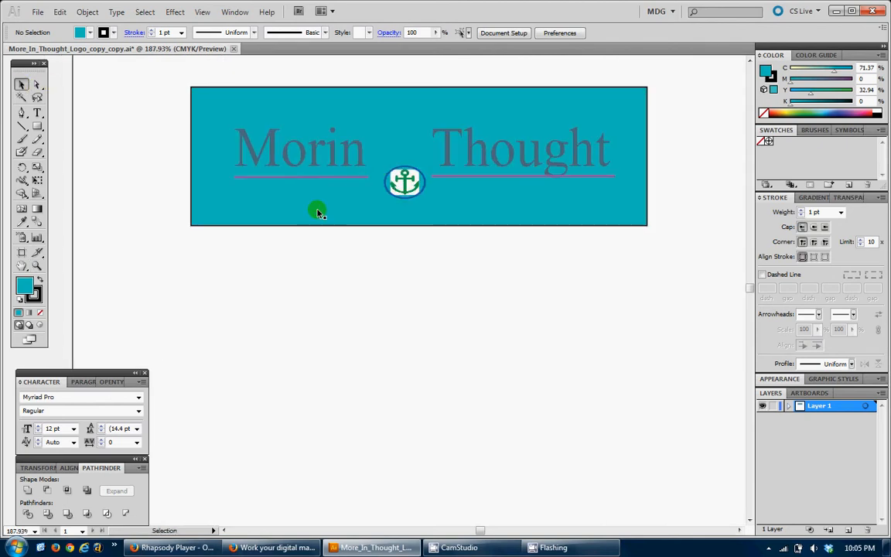
left_click(404, 188)
left_click_drag(405, 188, 687, 461)
left_click(449, 292)
left_click(419, 267)
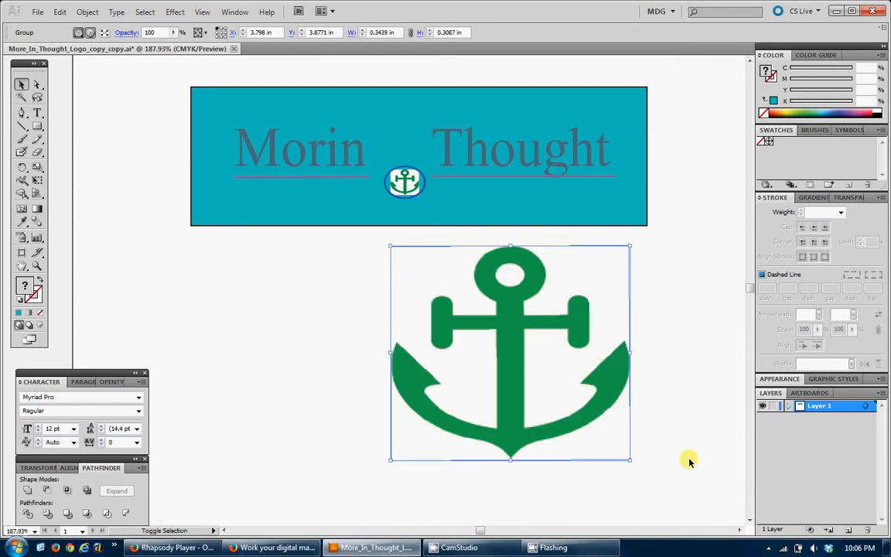
left_click(673, 316)
- Lock Layer 1 and add a new layer above it
left_click_drag(554, 318, 423, 258)
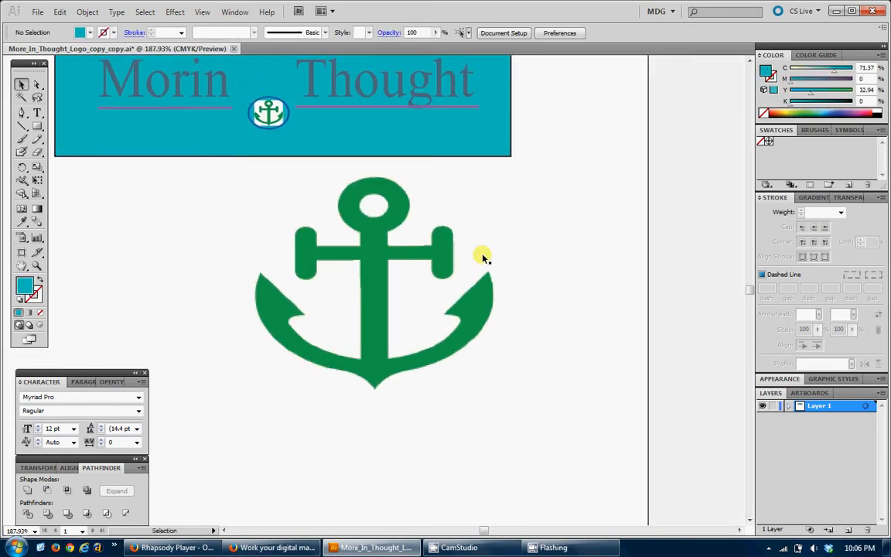
left_click_drag(352, 241, 366, 256)
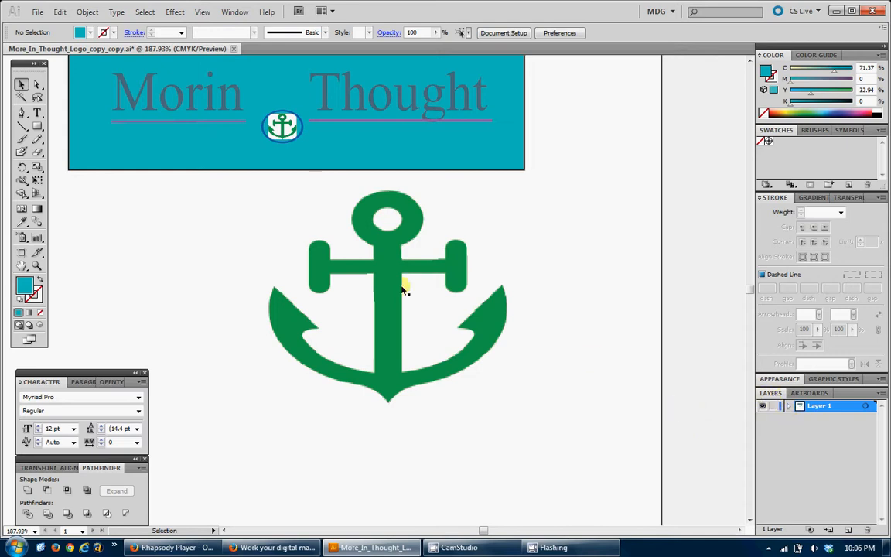
left_click(773, 407)
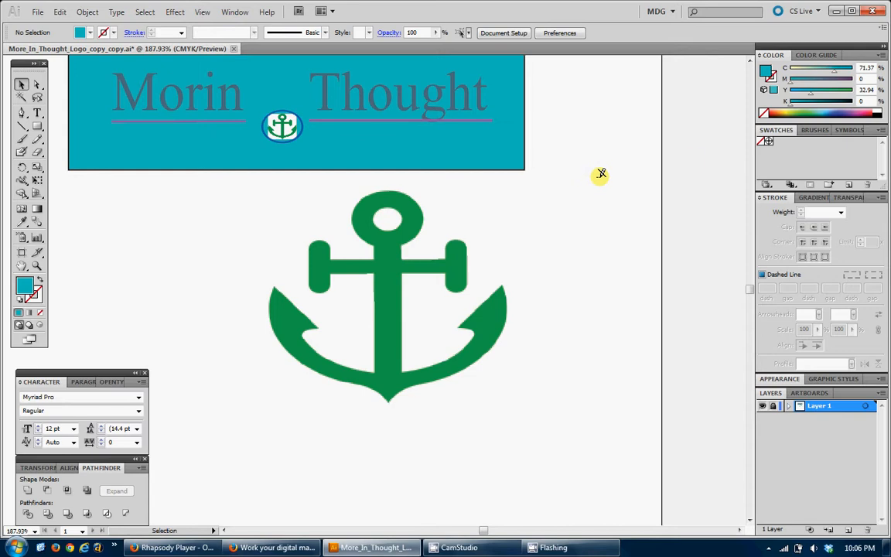
left_click(849, 530)
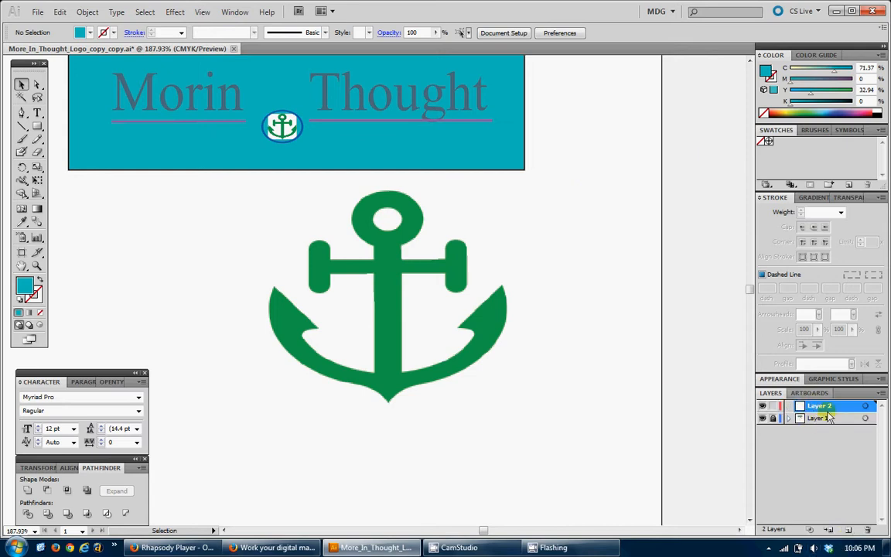
- Trace the hole in the enlarged anchor's ring with a teal ellipse and align it with the opening
scroll(411, 265, "down", 1)
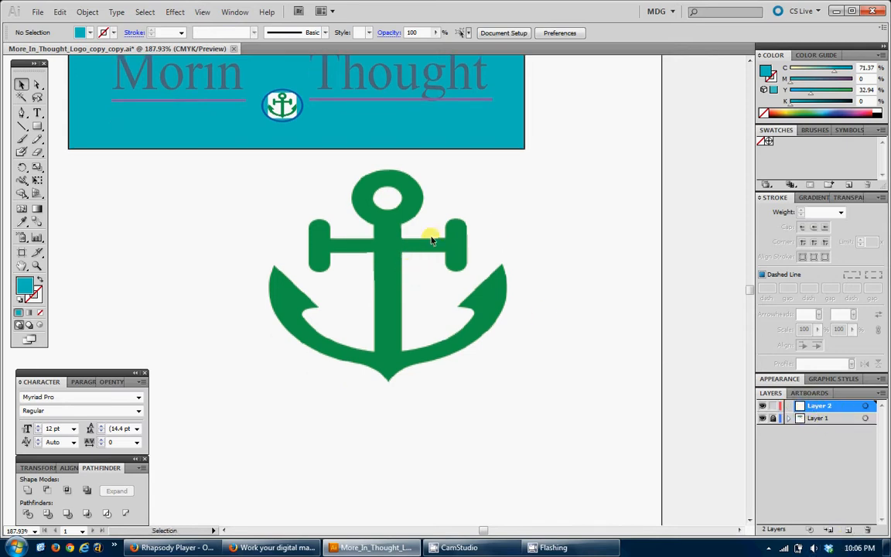
left_click(36, 266)
left_click_drag(264, 169, 575, 396)
left_click_drag(530, 366, 613, 369)
left_click(454, 274, "alt")
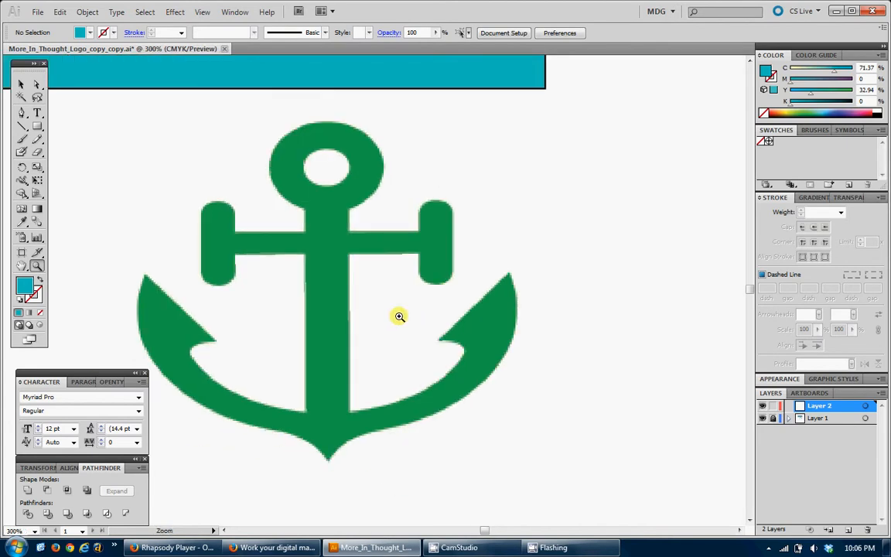
left_click_drag(389, 298, 455, 301)
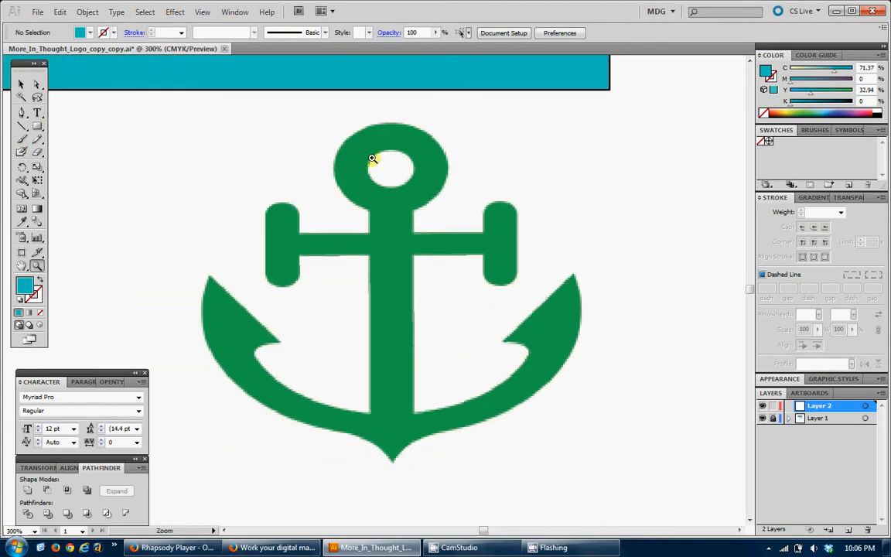
left_click_drag(34, 125, 77, 157)
mouse_move(388, 168)
left_mouse_down()
mouse_move(431, 158)
mouse_move(389, 178)
left_mouse_up()
left_click(21, 83)
left_click_drag(411, 145, 412, 147)
left_click(512, 149)
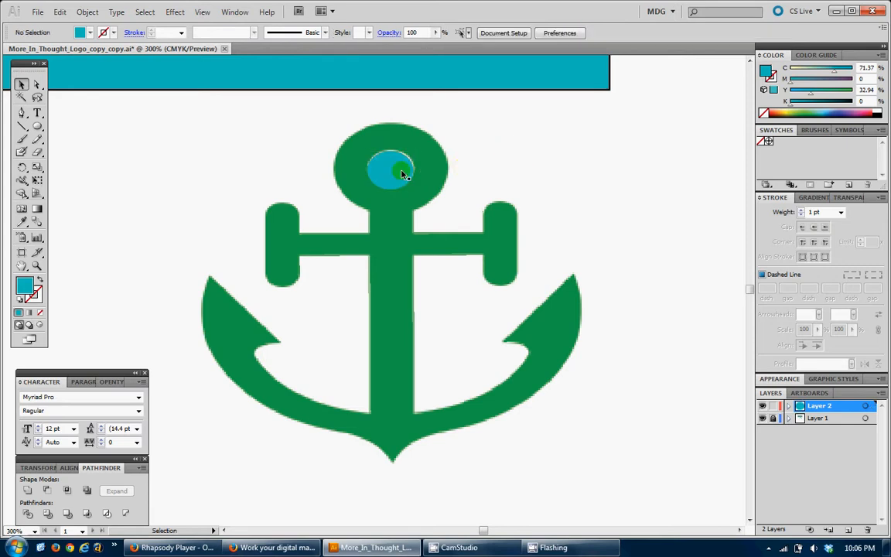
left_click(402, 172)
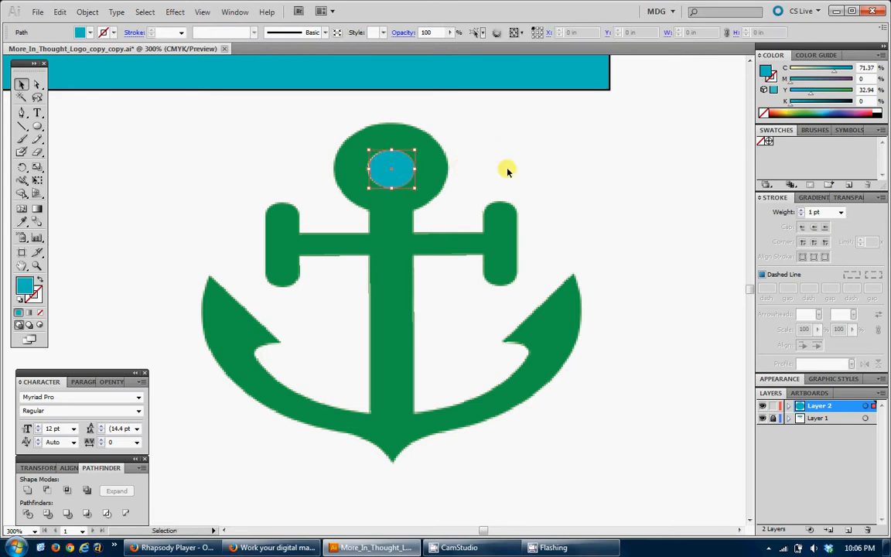
left_click(508, 170)
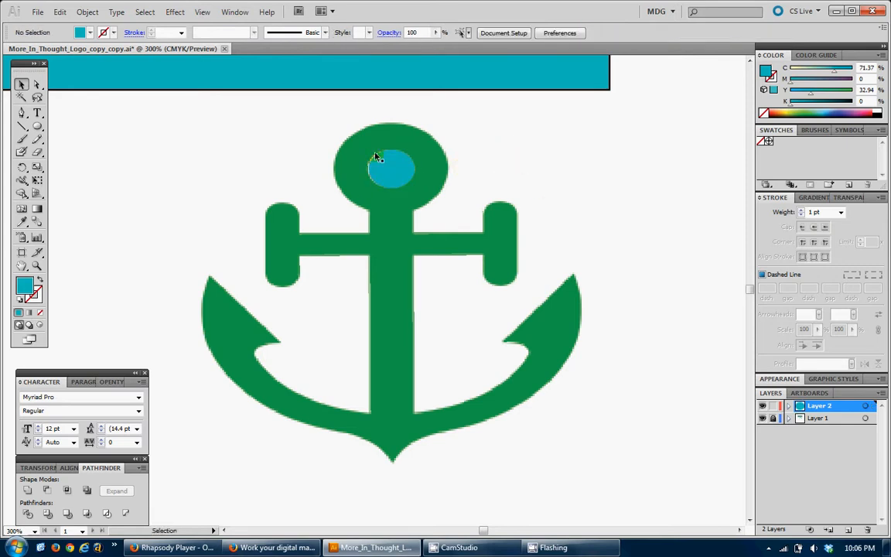
- Draw a second teal ellipse over the anchor's ring and stretch it to the ring's full outer outline
left_click(38, 127)
left_click_drag(329, 169, 443, 124)
left_click(21, 83)
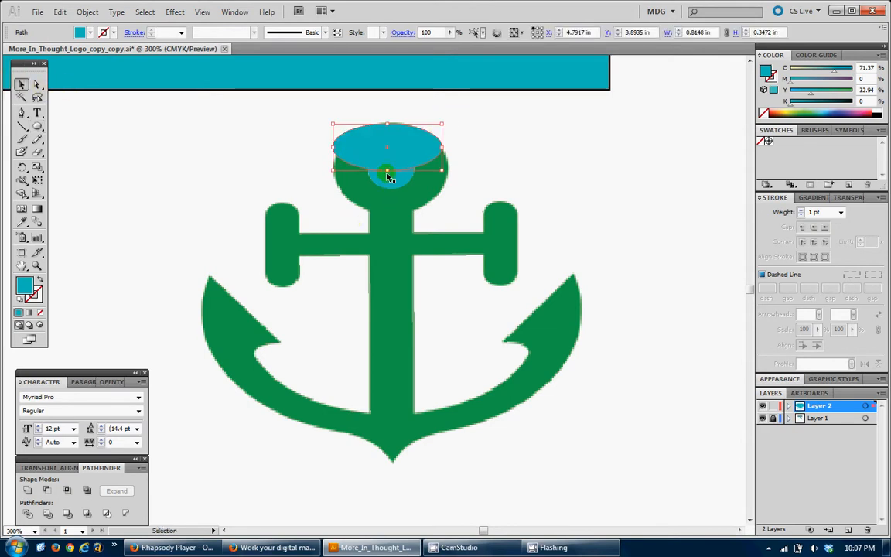
left_click_drag(388, 171, 406, 213)
left_click_drag(442, 169, 449, 169)
left_click(536, 178)
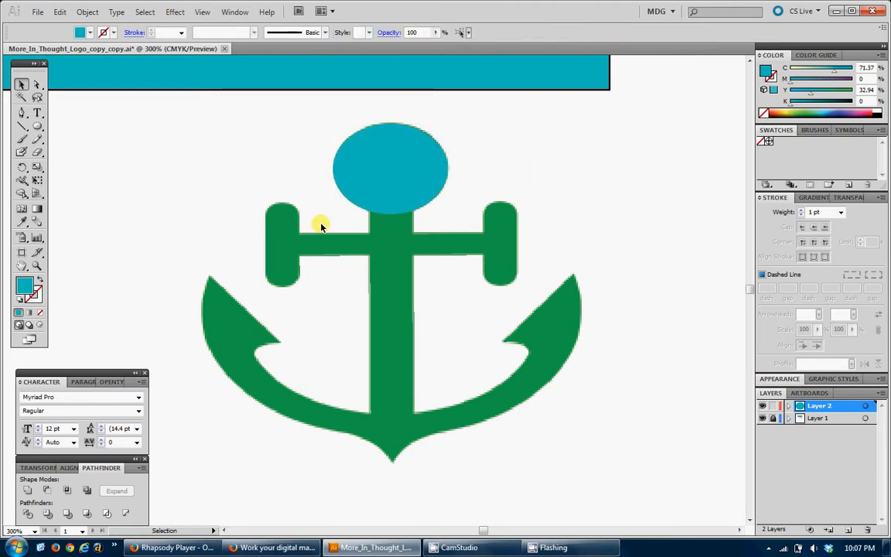
- Fine-tune the upper edge of the larger ellipse to match the ring's outline
left_click(392, 147)
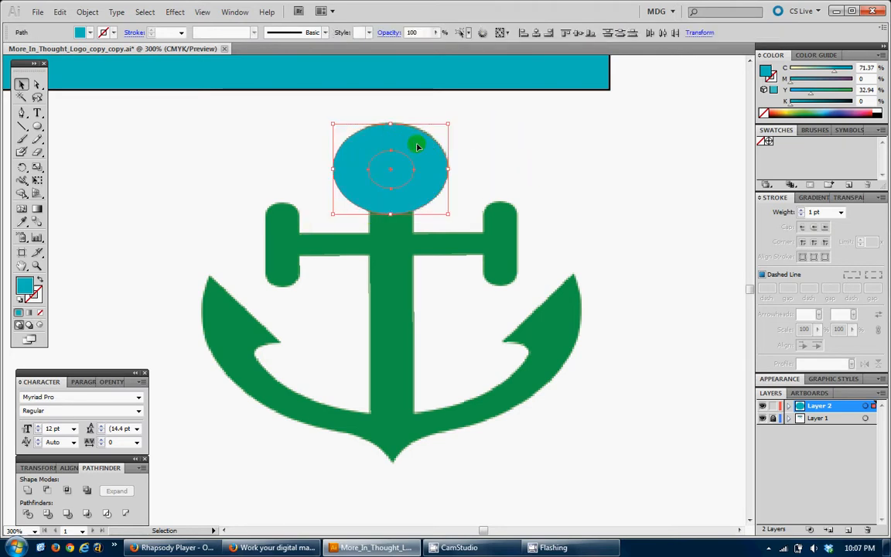
left_click(474, 140)
left_click(396, 135)
left_click_drag(390, 124, 390, 122)
left_click(497, 171)
- Trace the anchor's vertical shaft with a rectangle about 1.63 in tall and fit its left edge to the shaft
scroll(381, 231, "down", 2)
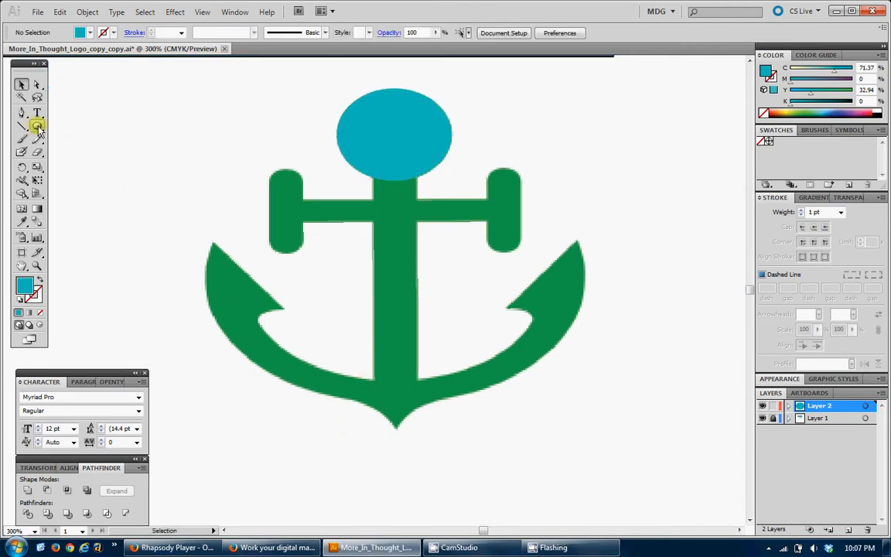
left_click_drag(36, 124, 69, 128)
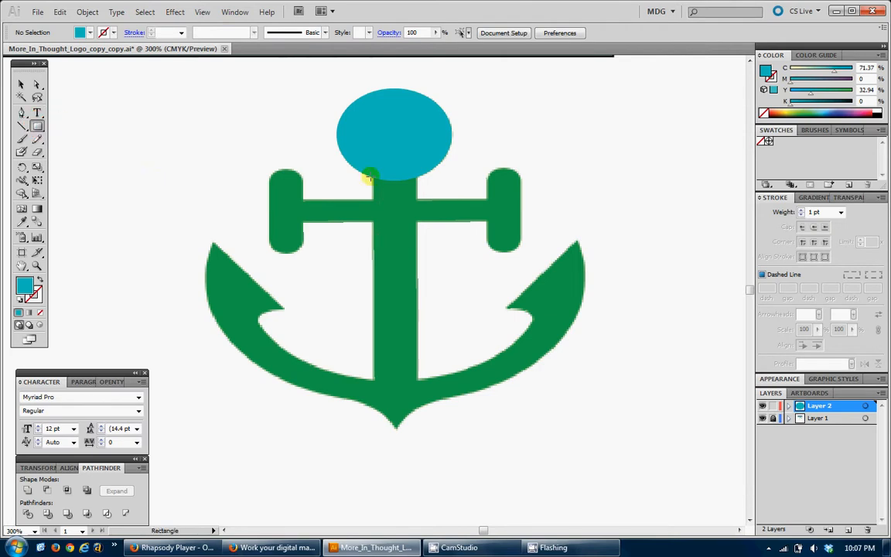
left_click_drag(372, 177, 417, 393)
left_click(21, 84)
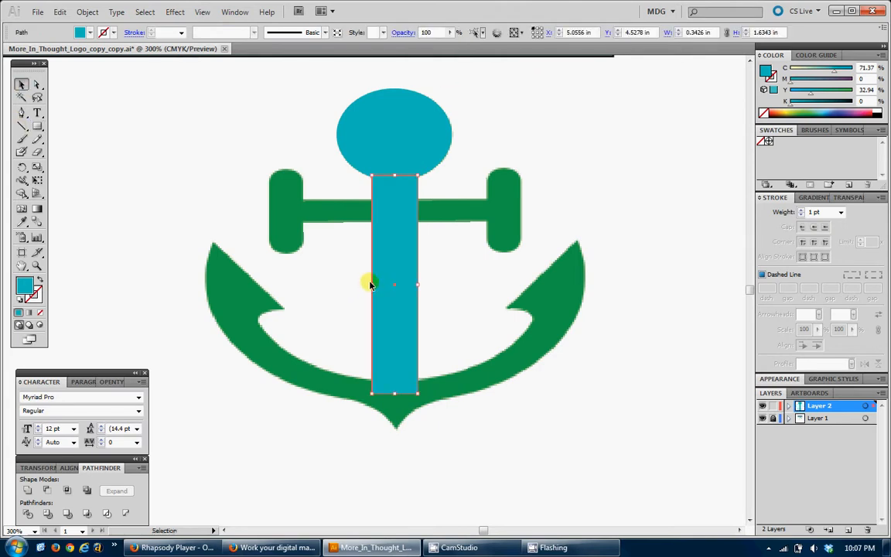
left_click_drag(370, 285, 374, 284)
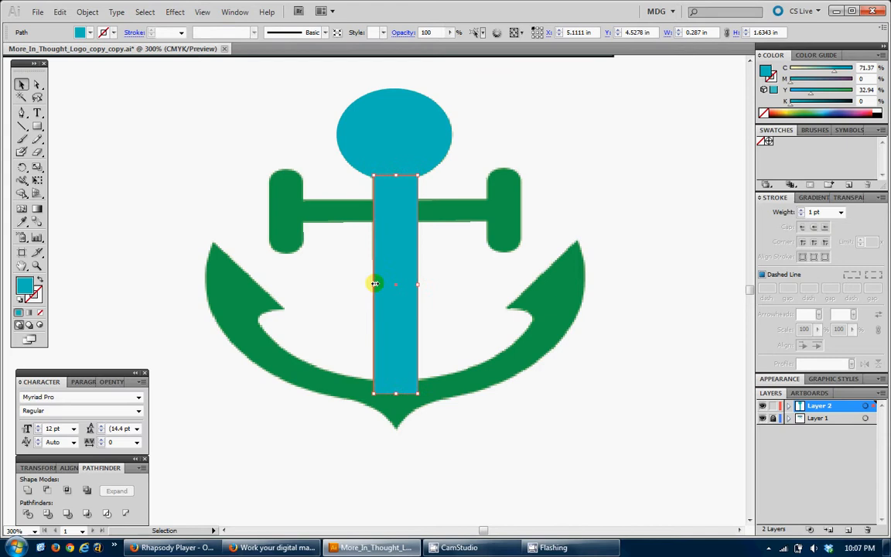
left_click(280, 110)
- Trace the anchor's crossbar with a rectangle about 1.57 × 0.16 in, reaching into both end caps
left_click(38, 126)
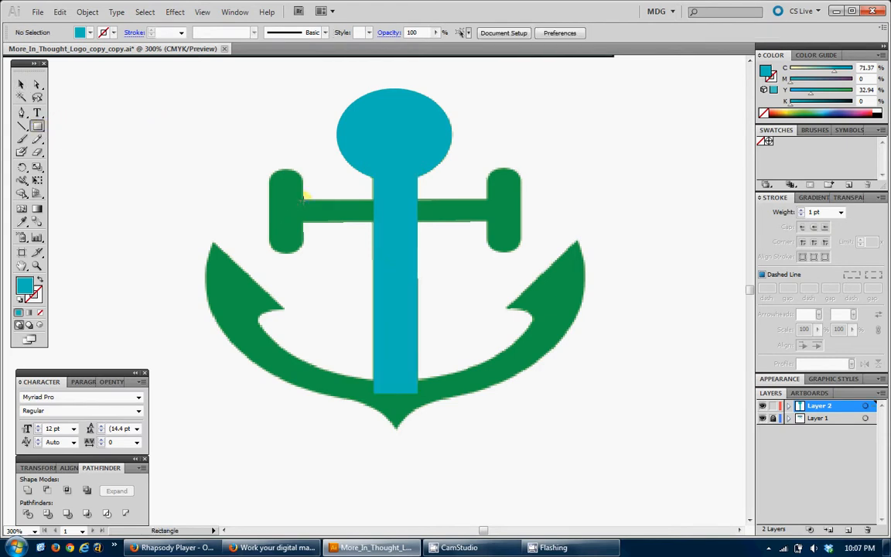
left_click_drag(294, 201, 503, 220)
left_click(21, 83)
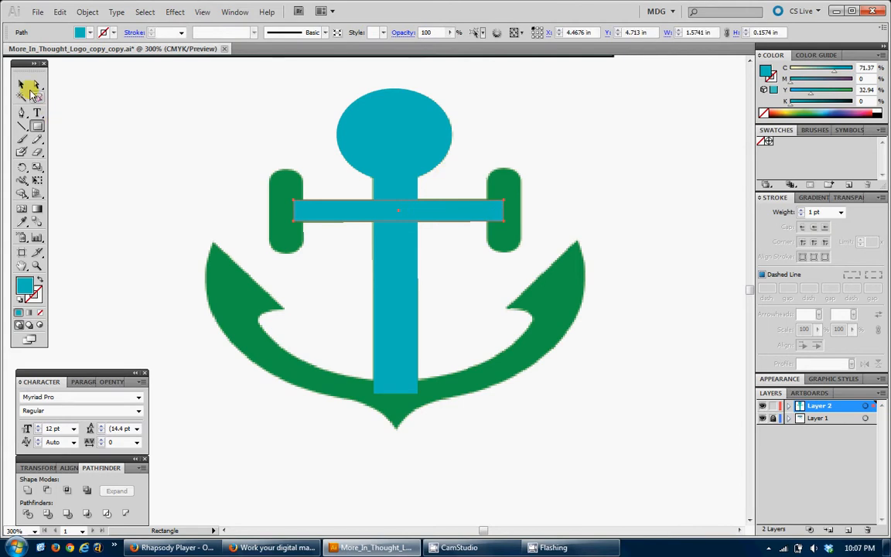
left_click(222, 172)
left_click(327, 220)
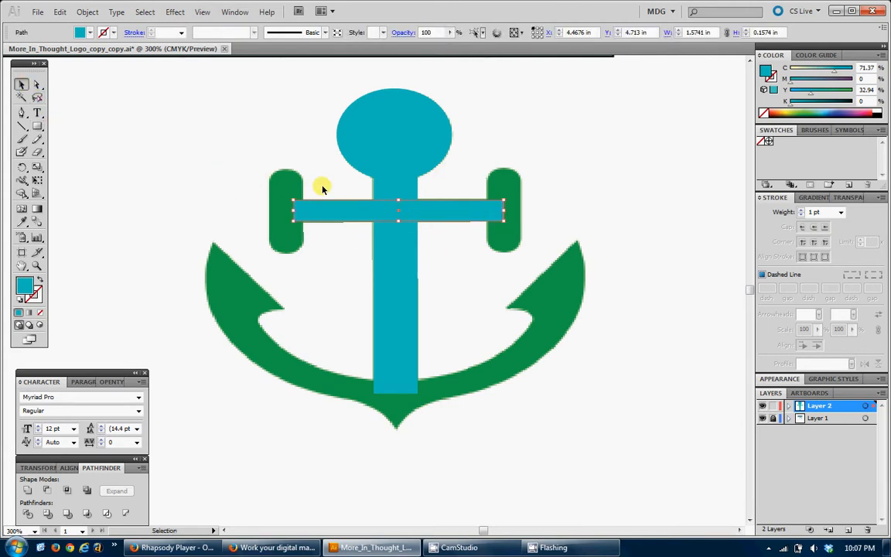
left_click(577, 292)
- Draw a rounded rectangle about 0.38 × 0.60 in with an increased corner radius, in the empty area left of the anchor
left_click_drag(543, 275, 543, 267)
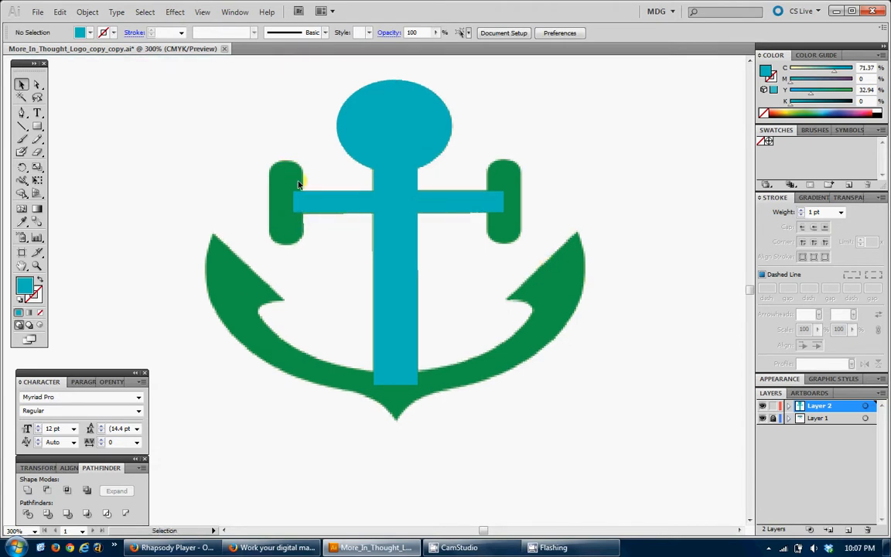
left_click(37, 127)
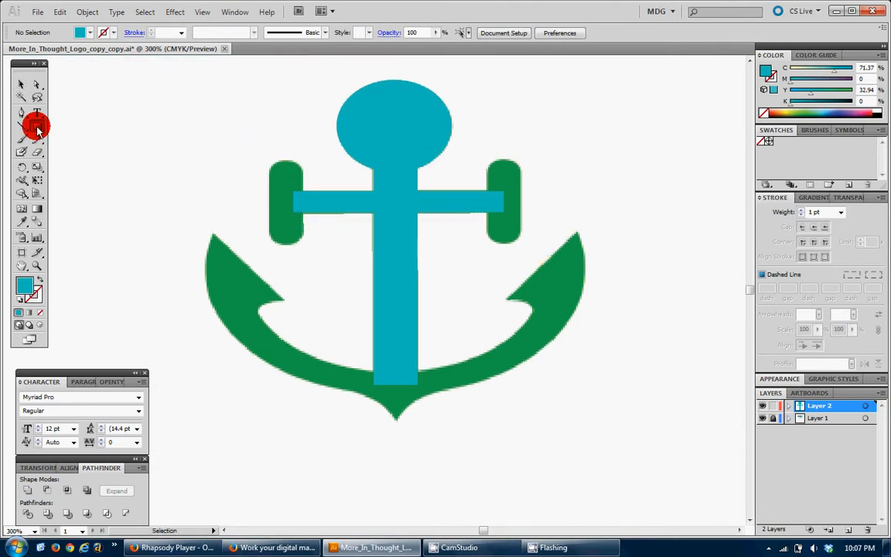
left_click_drag(37, 130, 98, 147)
left_click_drag(178, 107, 232, 185)
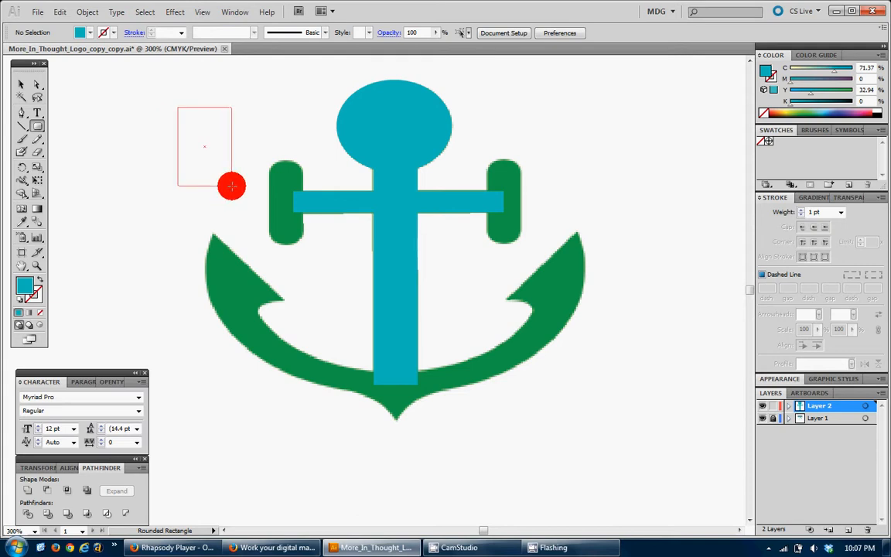
key("Up")
key("Up")
left_click_drag(232, 186, 226, 187)
key("Up")
key("Up")
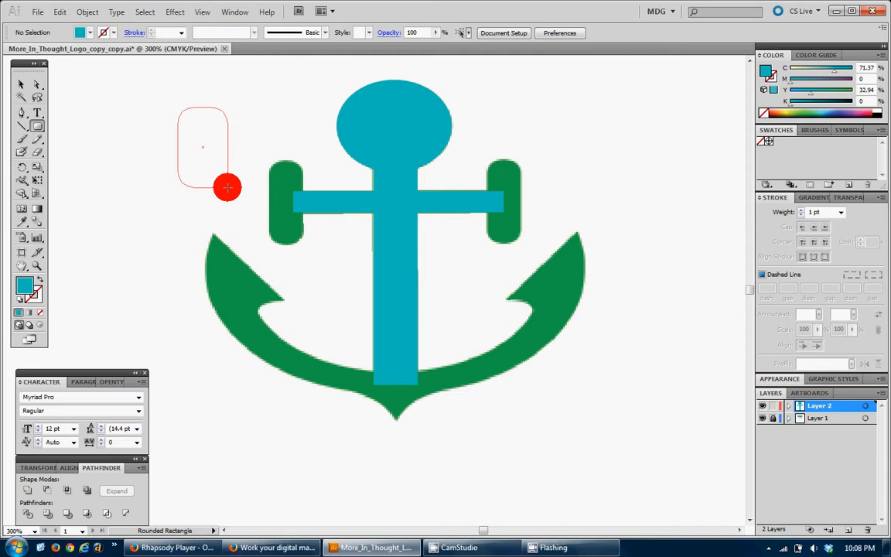
left_click_drag(227, 188, 227, 187)
left_click(21, 84)
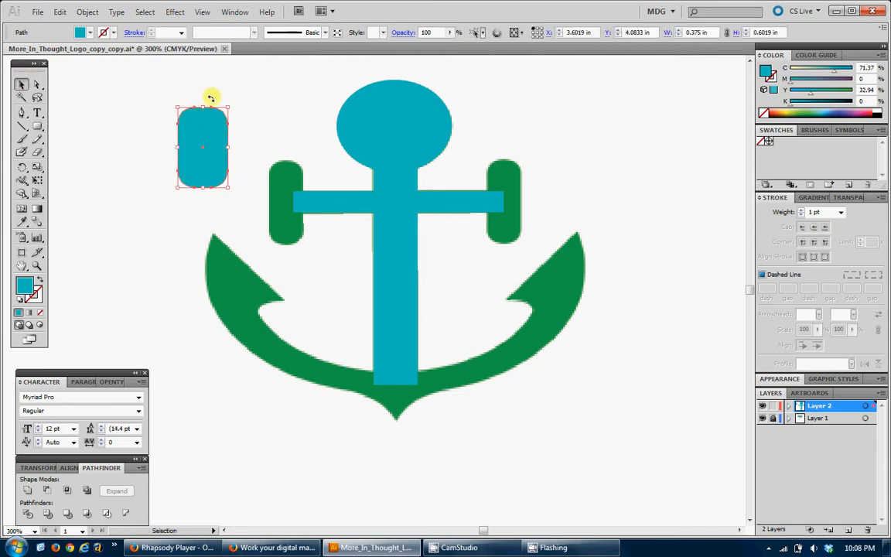
- Try to fit the rounded rectangle over the crossbar's left end cap by moving and resizing it
left_click(161, 83)
left_click_drag(198, 135, 288, 187)
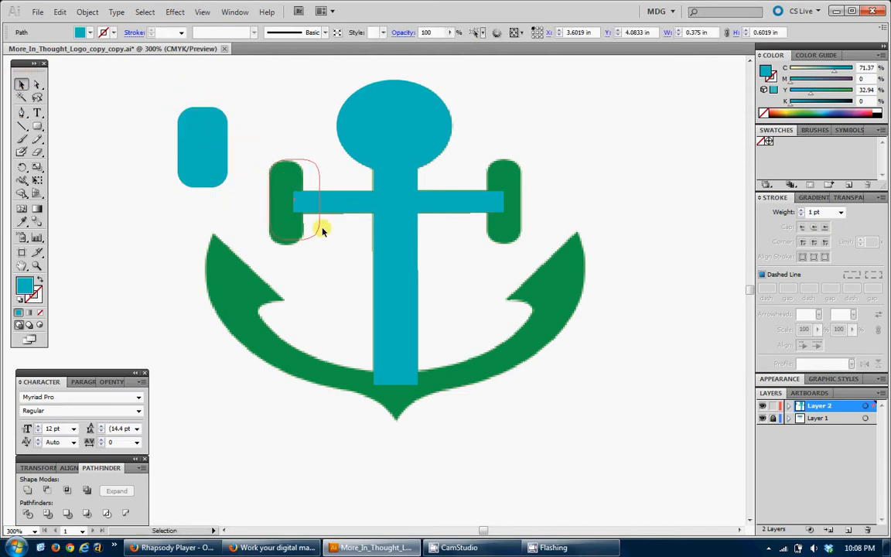
left_click_drag(319, 240, 303, 245)
left_click(346, 229)
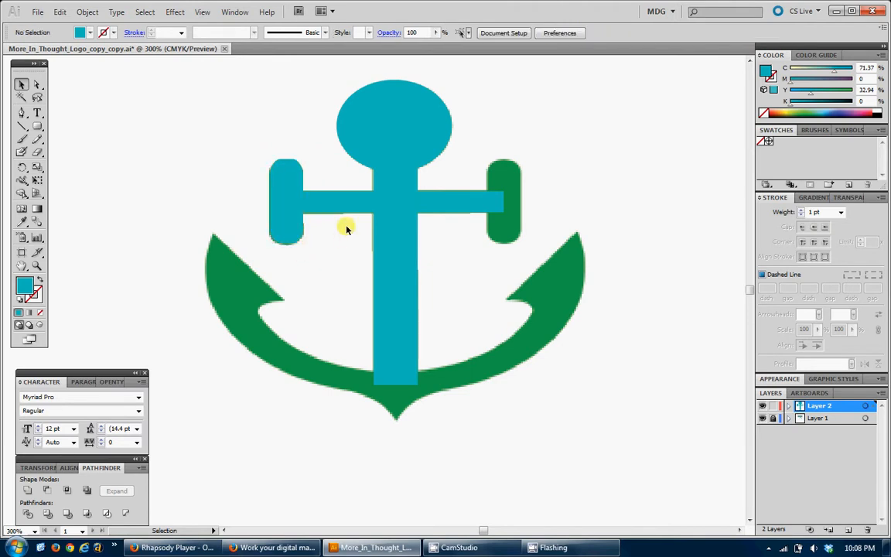
- Delete the stretched rounded rectangle and trace the crossbar's left end cap with a new one about 0.25 × 0.63 in, aligned to the cap
left_click(288, 189)
key("Delete")
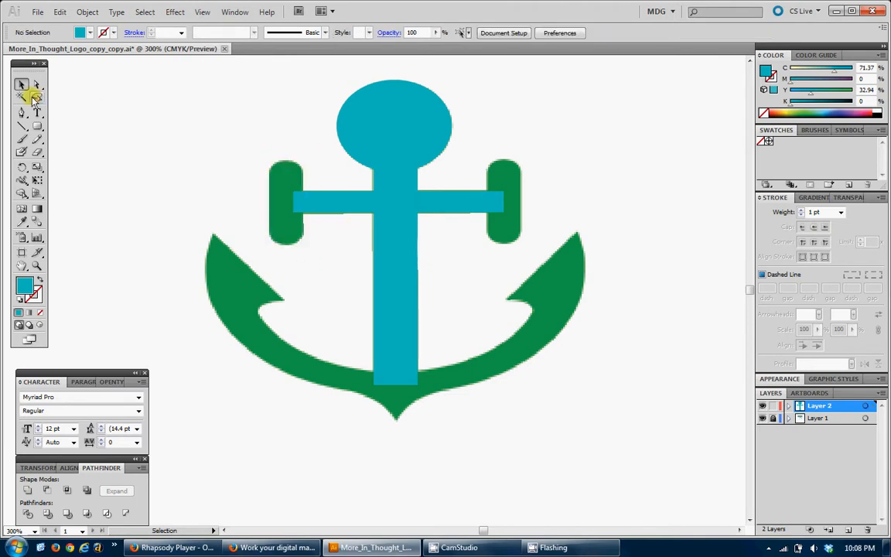
left_click(37, 126)
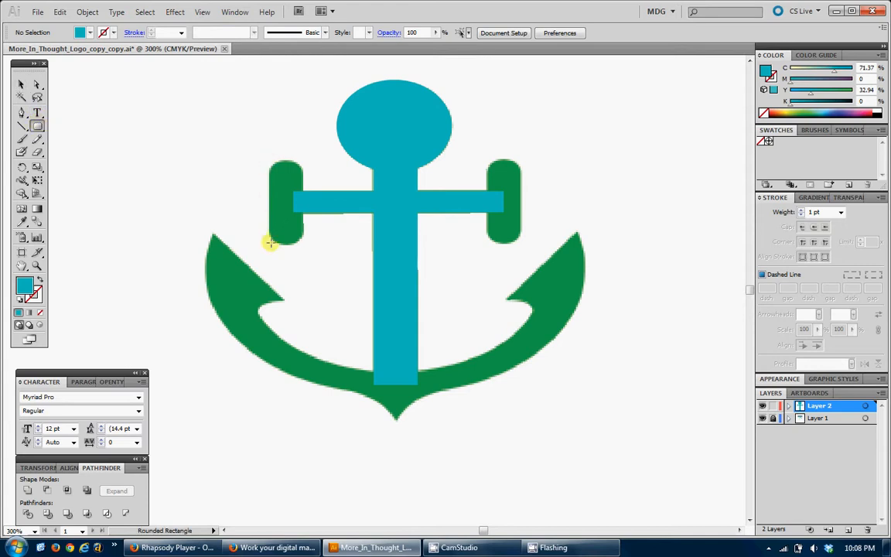
left_click_drag(270, 243, 300, 161)
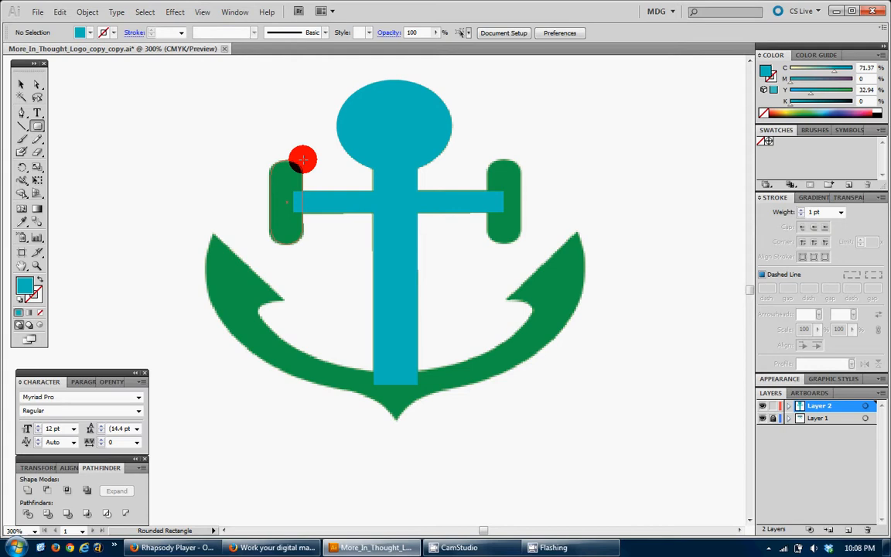
left_click_drag(303, 160, 301, 158)
left_click_drag(302, 159, 303, 157)
left_click(24, 84)
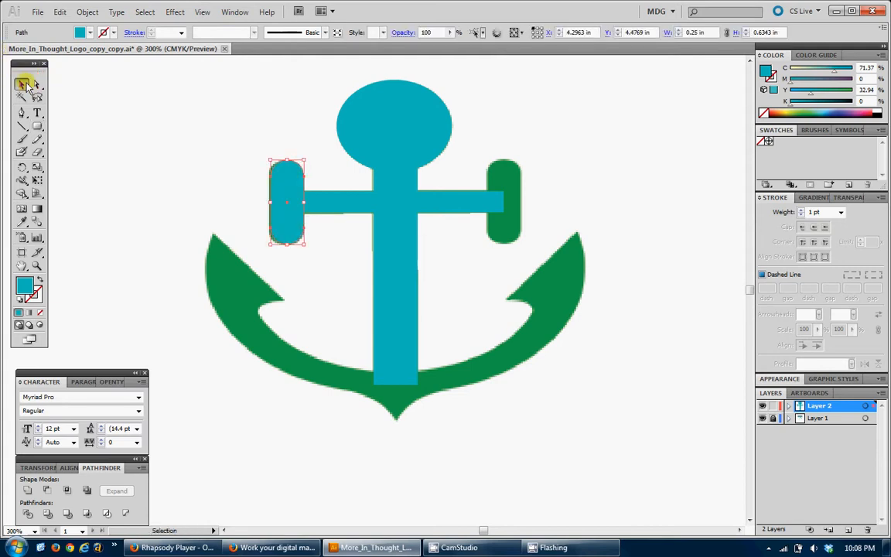
left_click(248, 190)
left_click(281, 204)
left_click(248, 176)
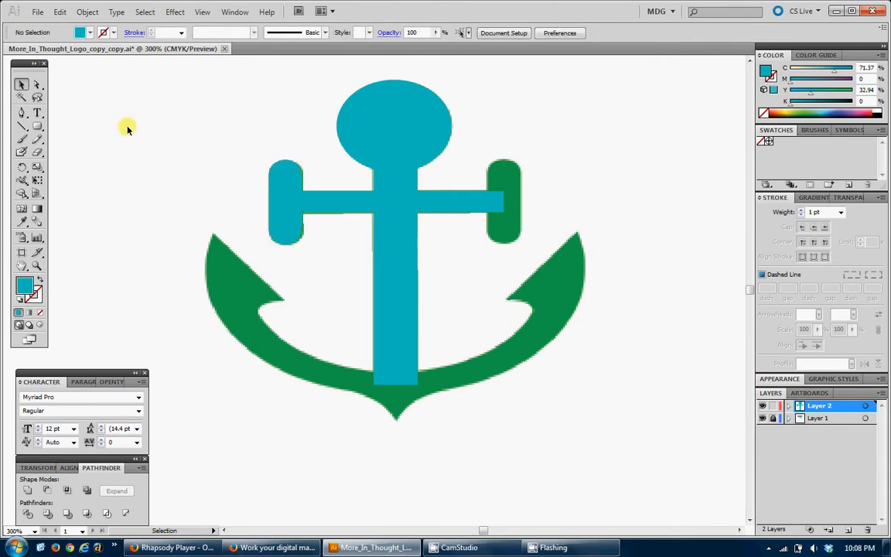
- Duplicate the left end cap's rounded rectangle onto the right end cap at the same height
left_click(296, 216)
left_click_drag(297, 216, 514, 194)
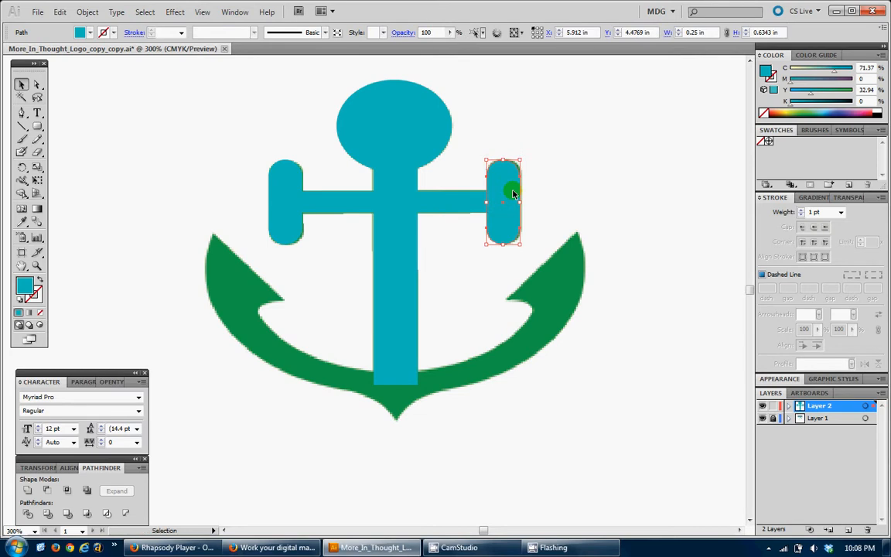
left_click(425, 232)
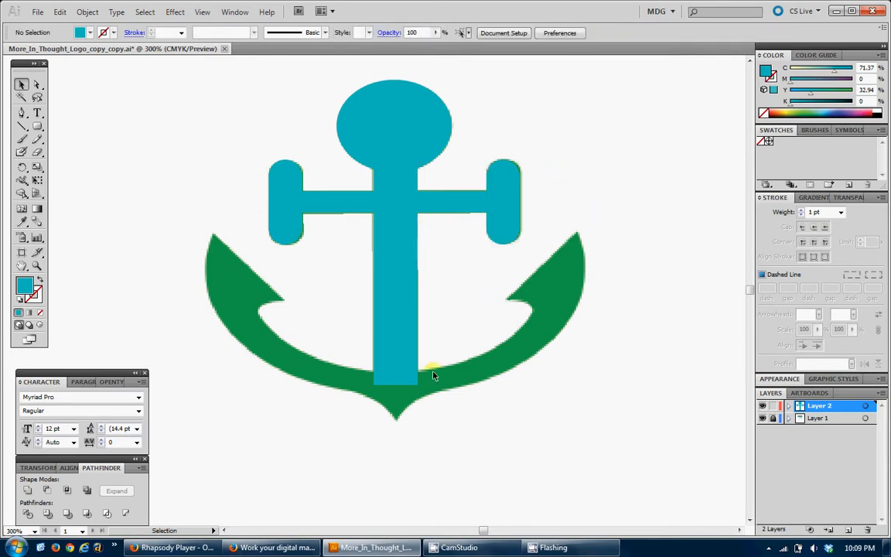
- Trace the left arm's inner curve with the Pen tool from the shaft to the barb, and swap fill and stroke to leave only an outline
scroll(433, 377, "down", 1)
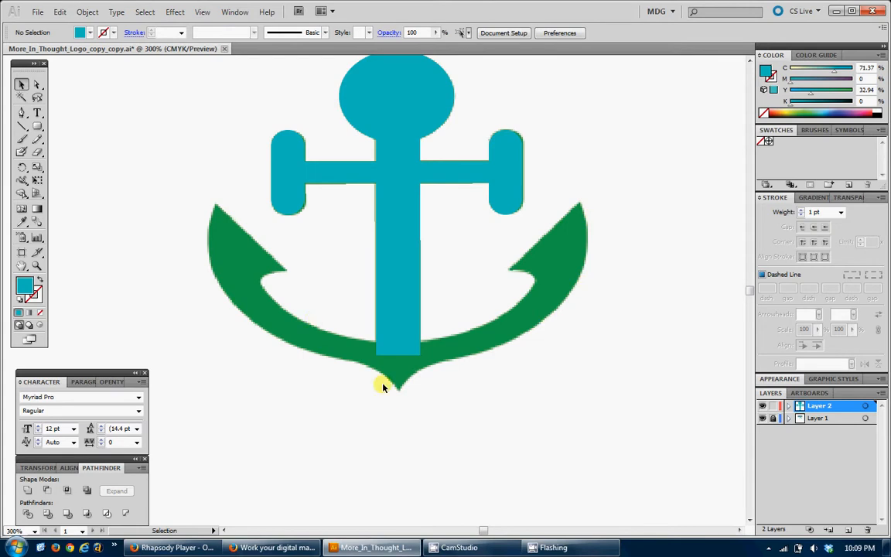
left_click(22, 113)
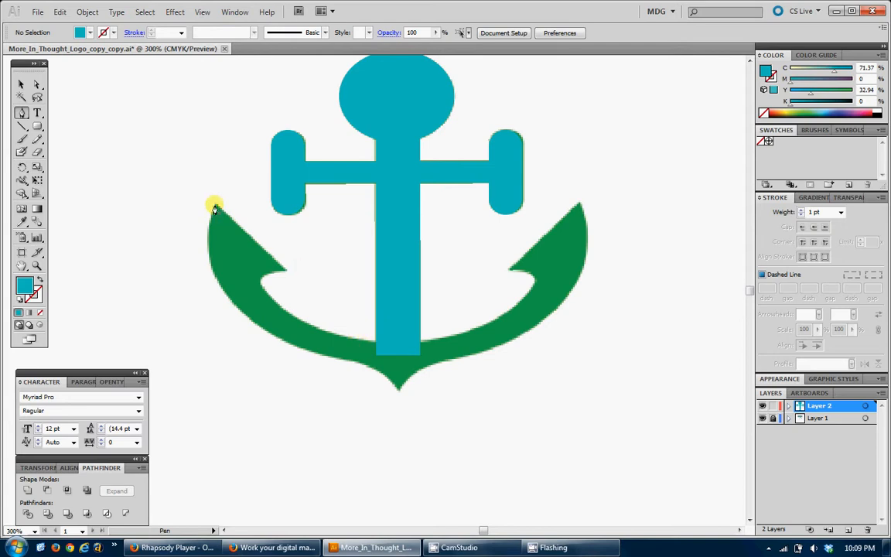
left_click(376, 346)
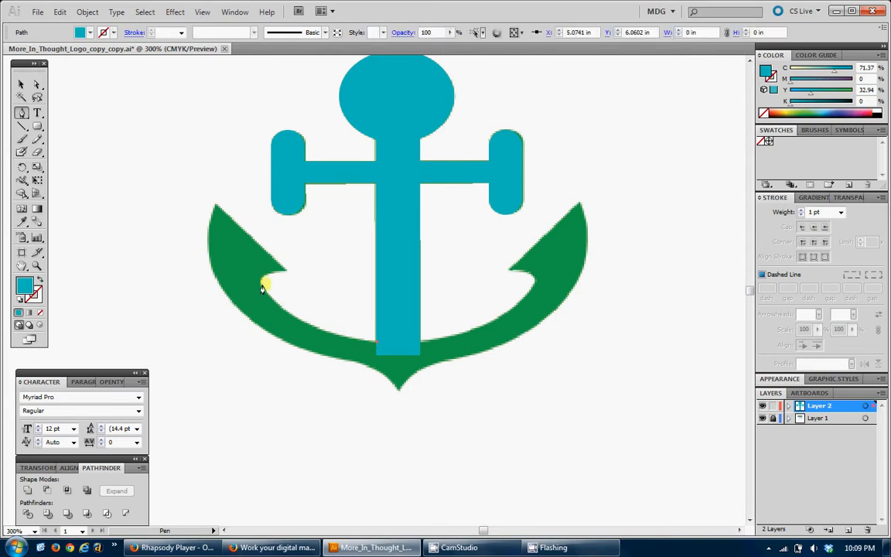
left_click_drag(262, 289, 224, 232)
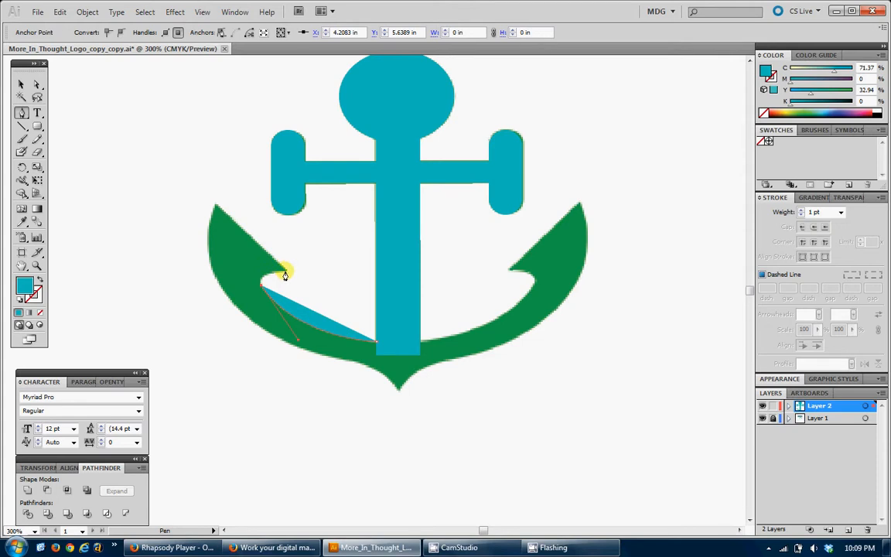
left_click_drag(284, 275, 318, 269)
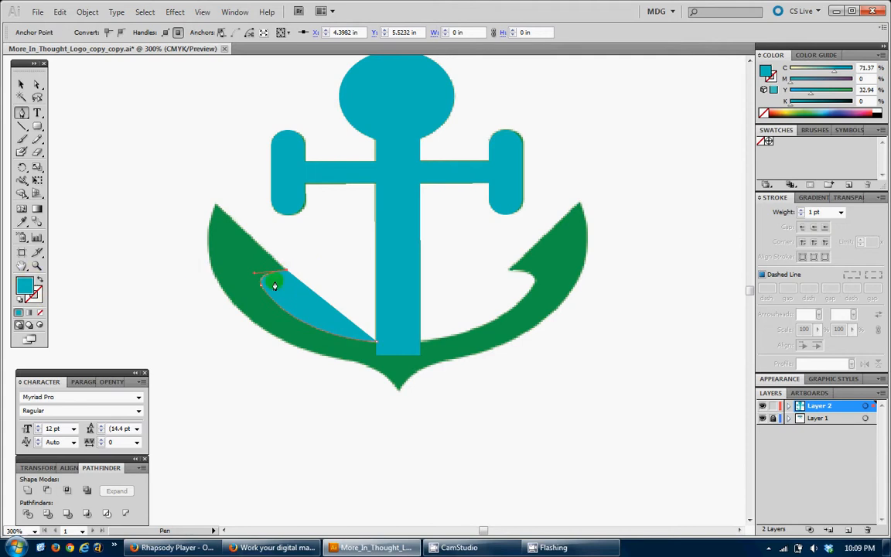
left_click(41, 279)
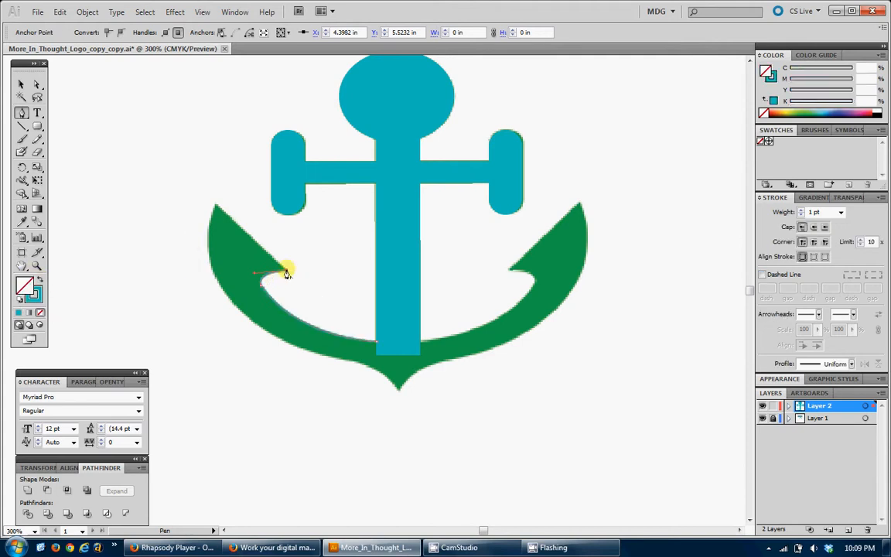
- Continue the path to the left arm's upper point and down its outer curve, and undo the last segment reaching the anchor's bottom tip
left_click(216, 205)
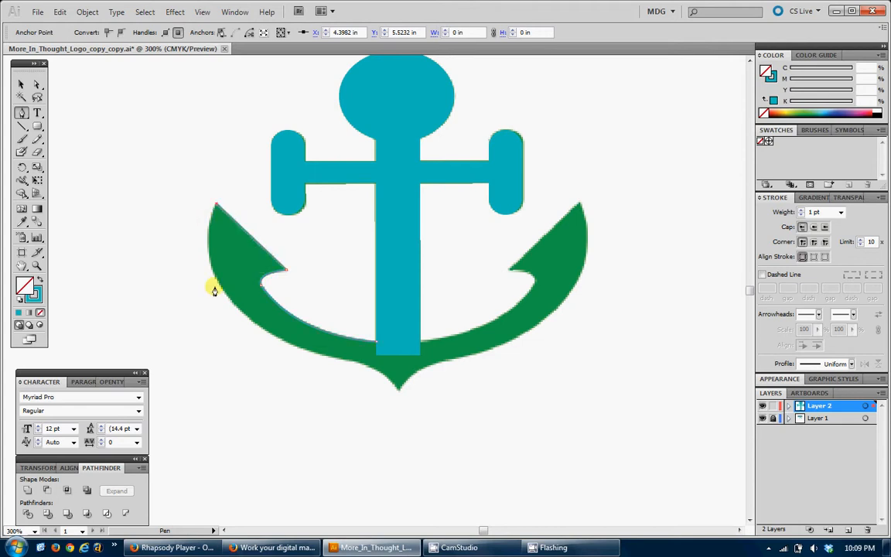
left_click_drag(211, 272, 232, 304)
mouse_move(306, 355)
left_mouse_down()
mouse_move(364, 370)
mouse_move(434, 427)
left_mouse_up()
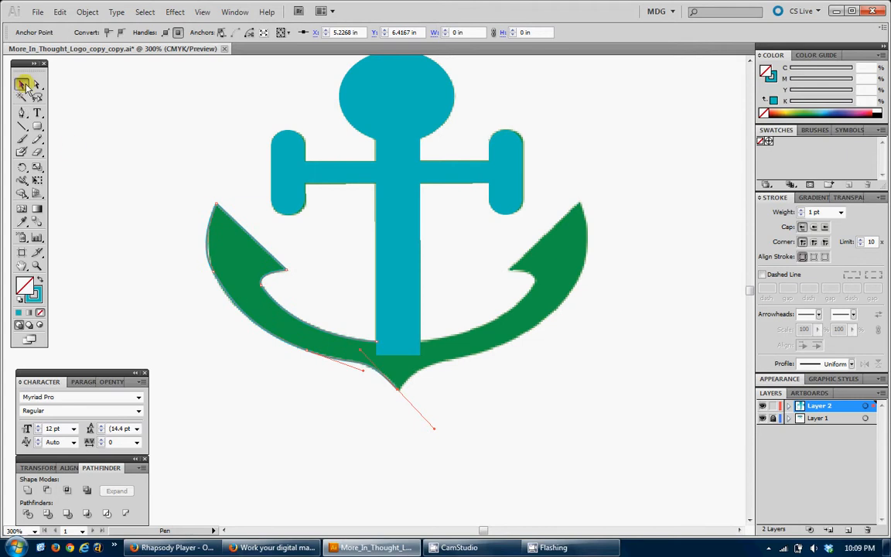
left_click(22, 83)
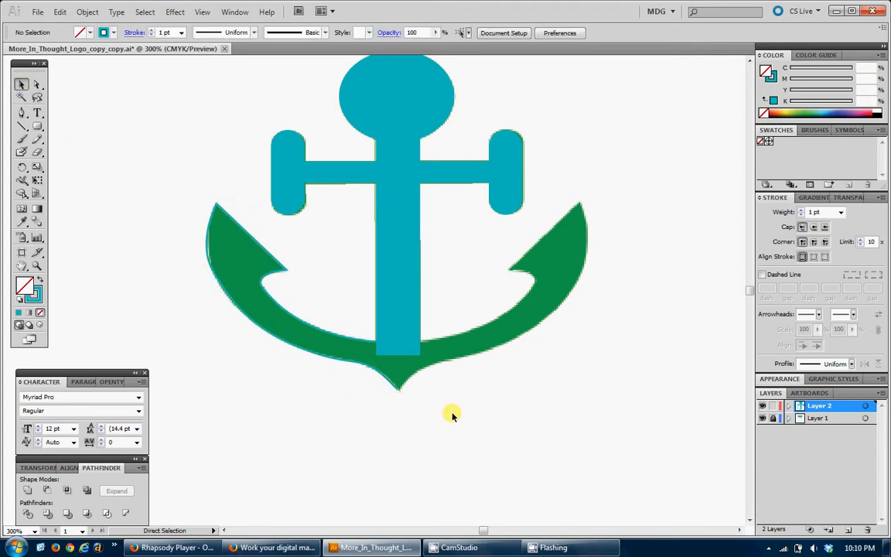
key("ctrl+z")
left_click(372, 426)
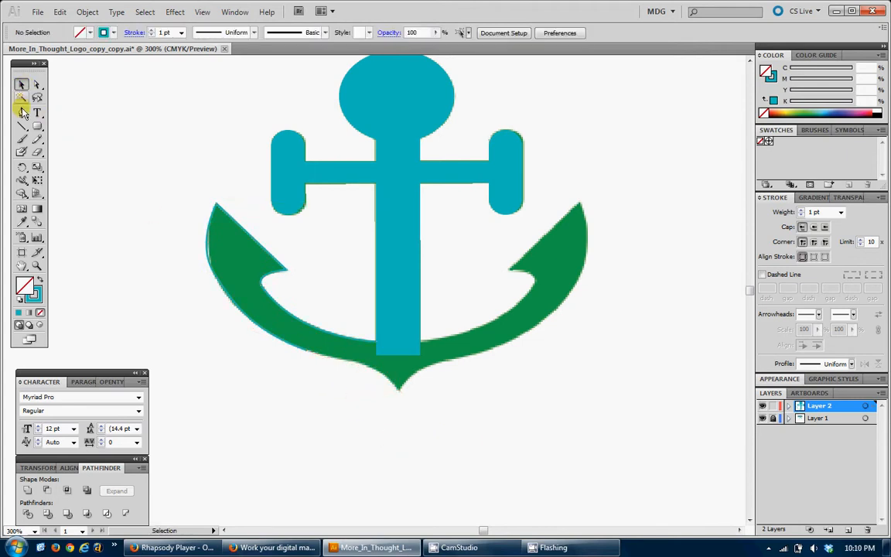
- Resume the open path with the Pen tool and trace the remaining lower edge to the anchor's bottom tip using shorter segments
left_click(22, 113)
left_click(308, 355)
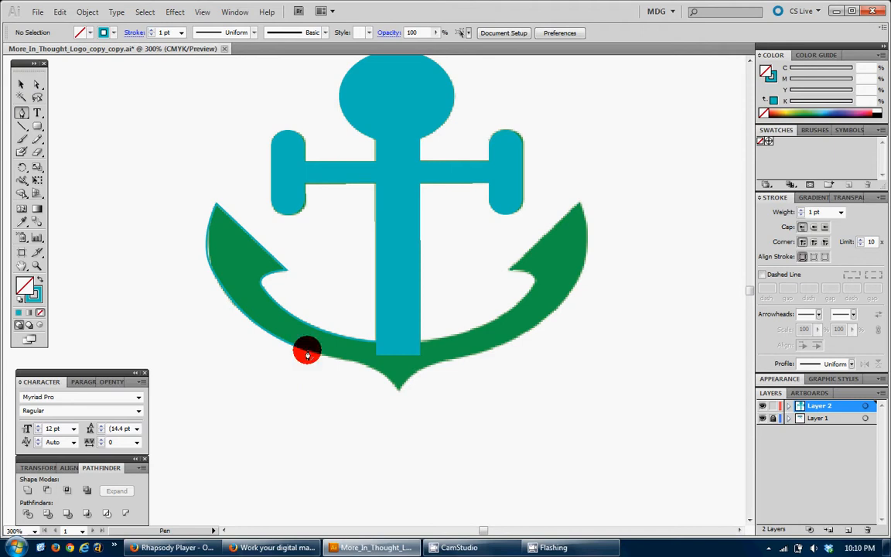
left_click(361, 366)
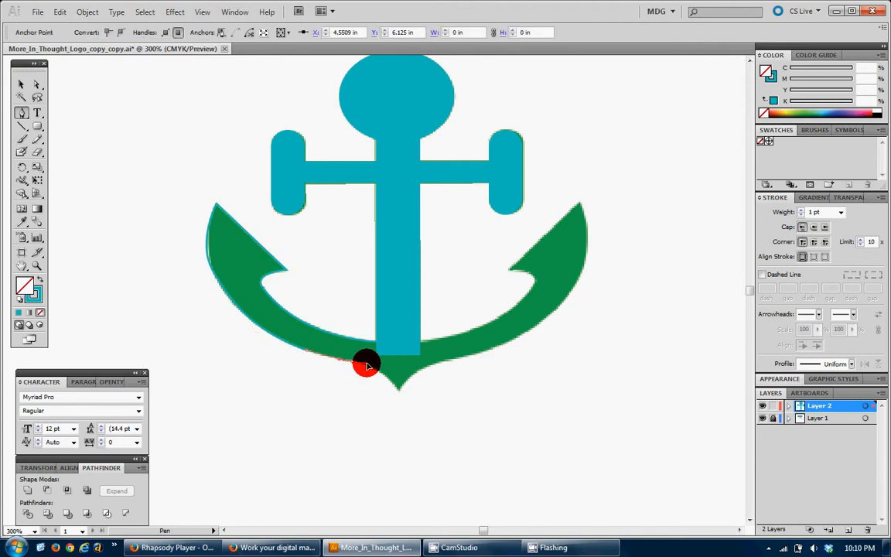
left_click(369, 368)
mouse_move(395, 393)
left_mouse_down()
mouse_move(403, 410)
mouse_move(395, 402)
left_mouse_up()
left_click(22, 84)
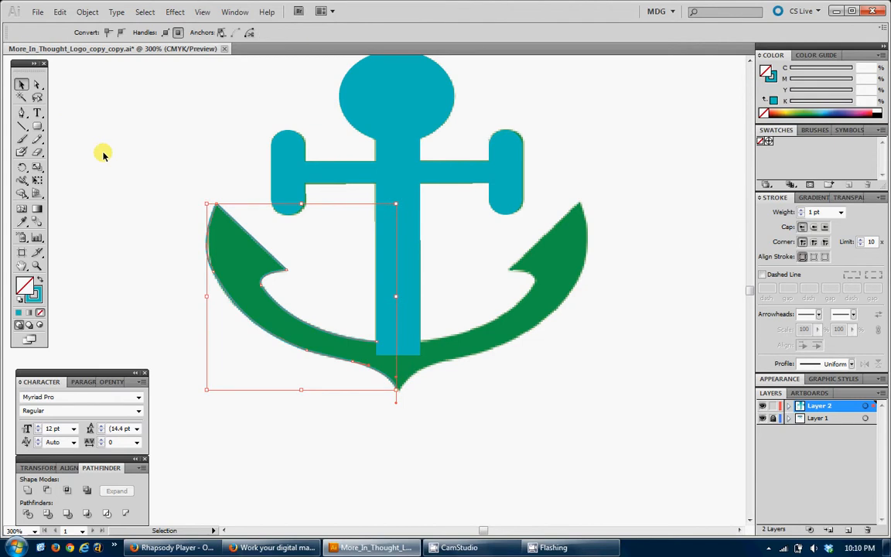
left_click(582, 370)
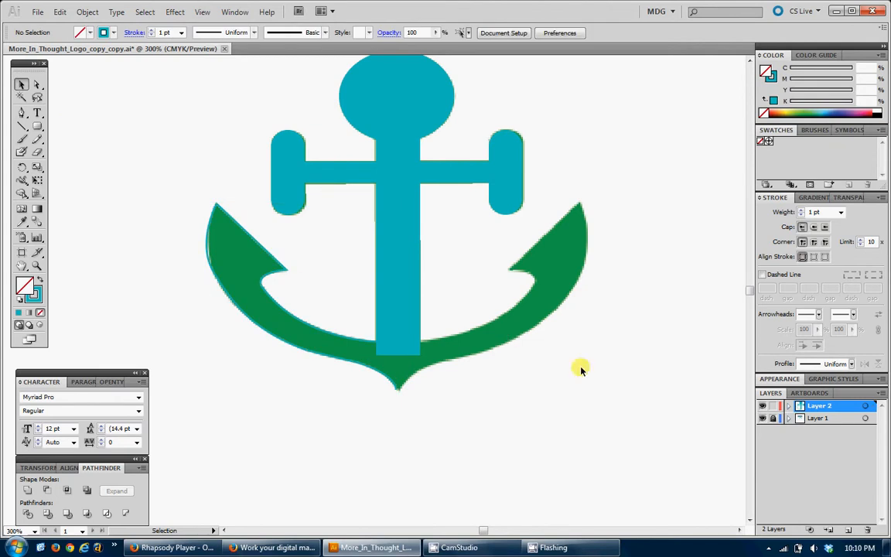
- Make a reflected copy of the left arm's outline across the vertical axis
left_click(312, 321)
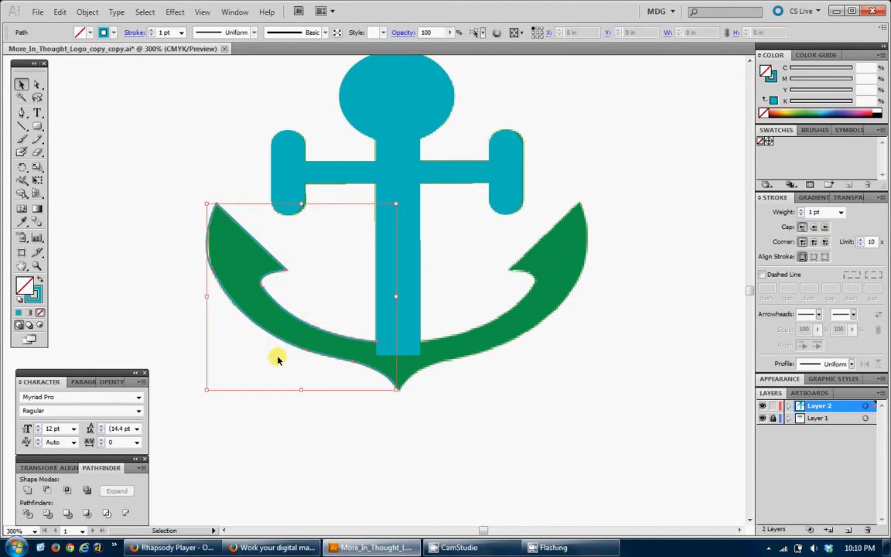
right_click(277, 273)
mouse_move(368, 436)
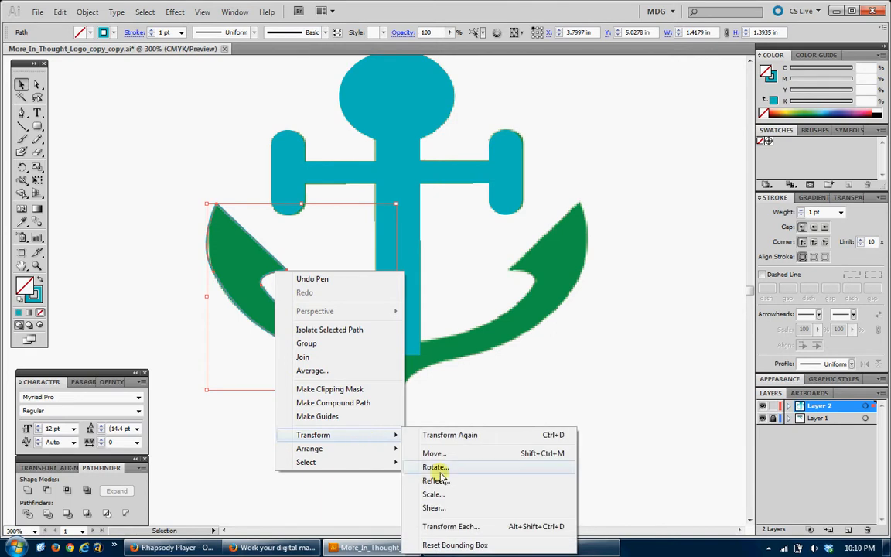
left_click(436, 481)
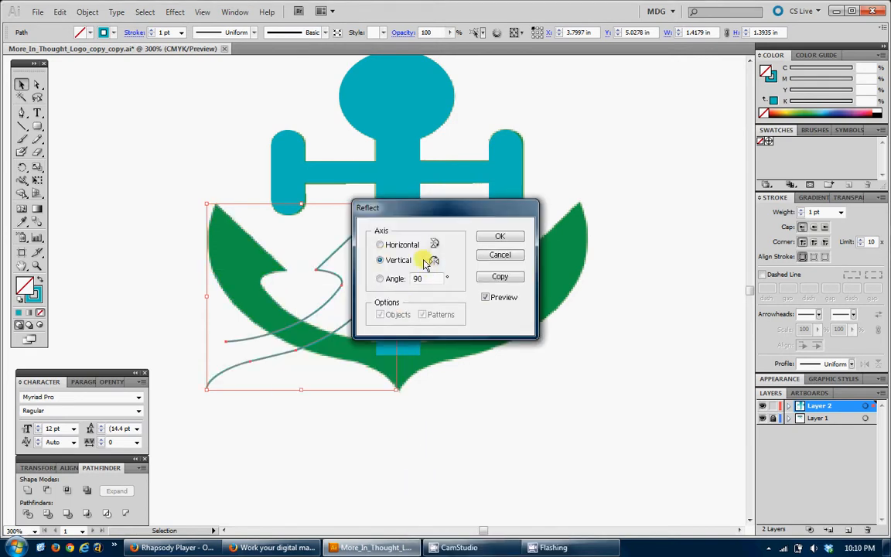
left_click_drag(462, 209, 389, 2)
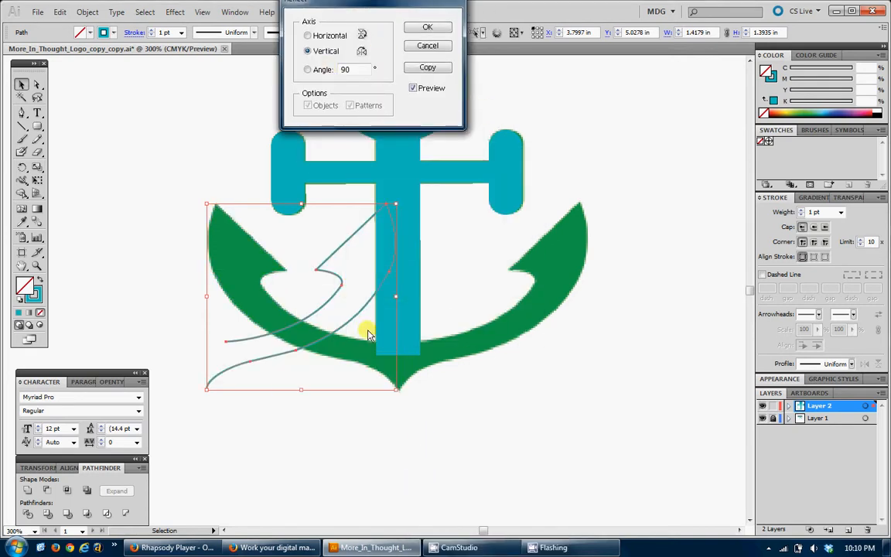
left_click(436, 69)
- Move the mirrored outline over the anchor's right arm so that it meets the left half at the bottom tip
left_click(371, 256)
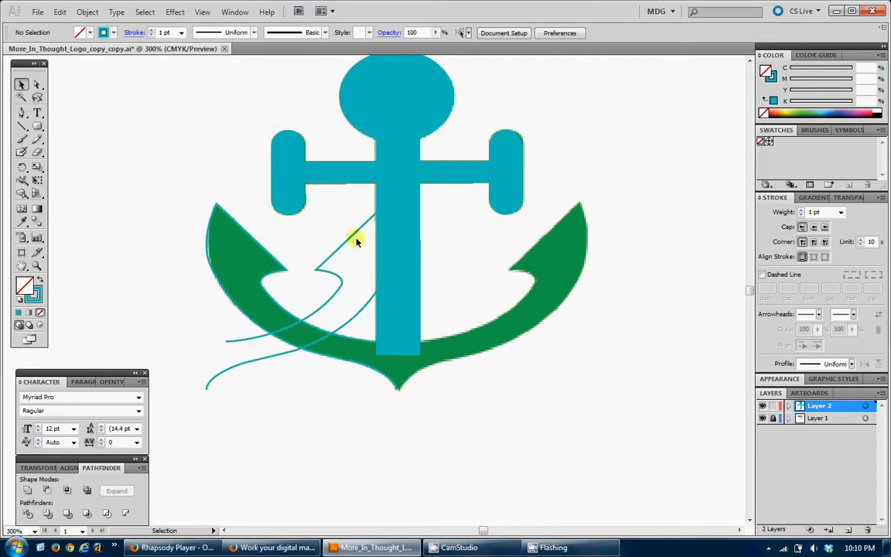
left_click_drag(356, 242, 541, 233)
left_click(563, 391)
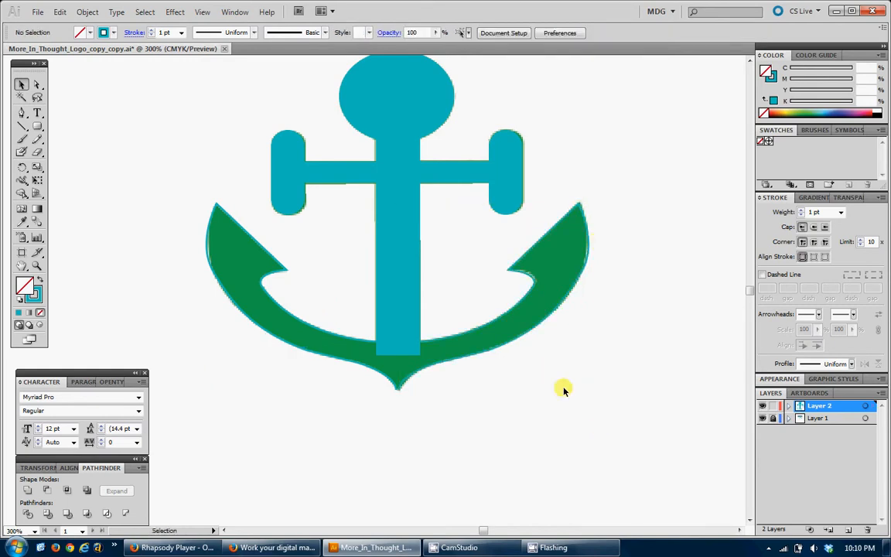
- Select the two outlines' end points at the anchor's bottom tip and average them on both axes
left_click(37, 266)
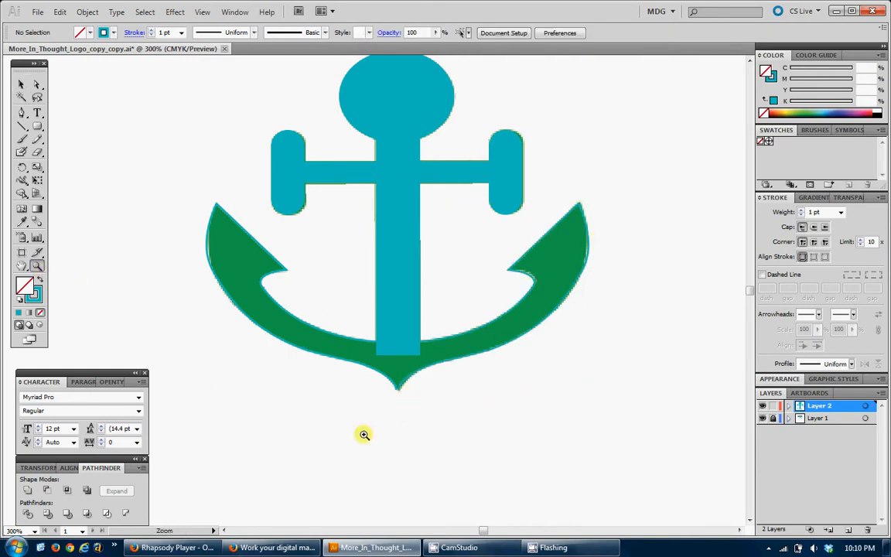
left_click_drag(364, 435, 611, 192)
left_click_drag(322, 340, 536, 240)
left_click(37, 84)
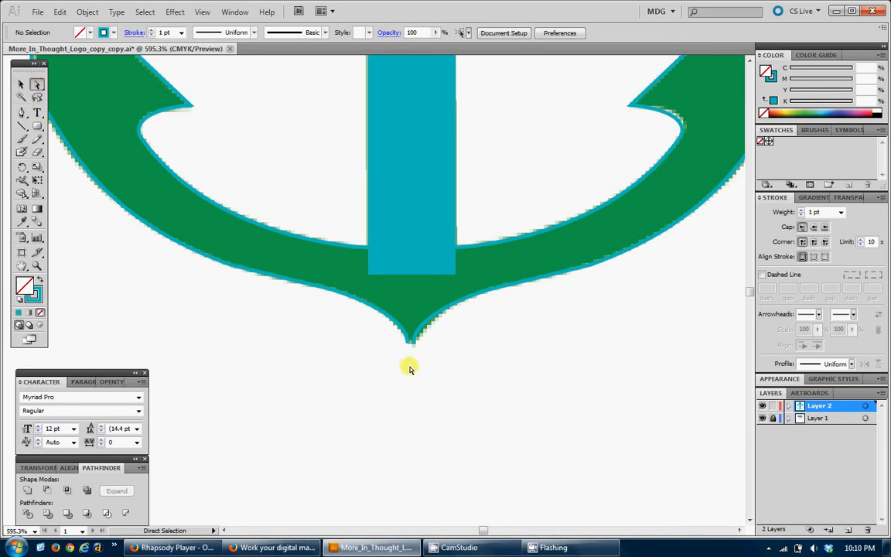
left_click_drag(379, 364, 453, 314)
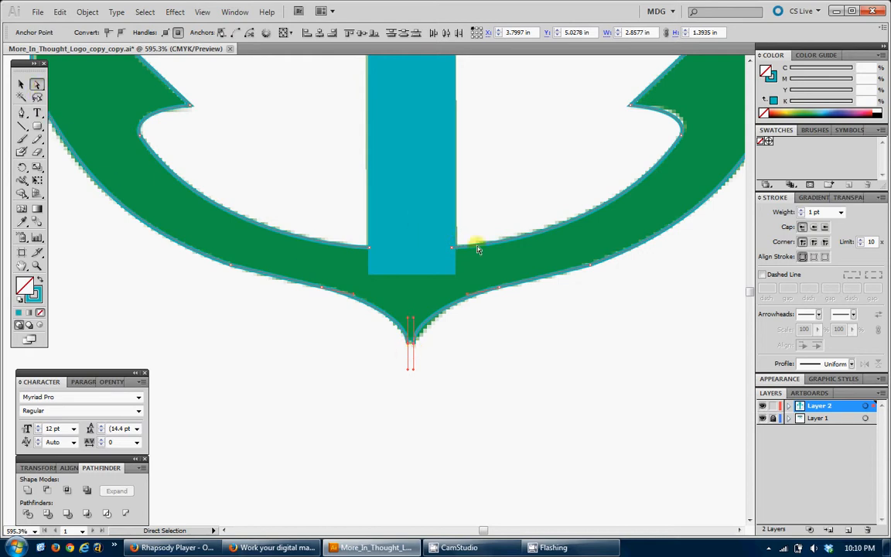
right_click(412, 348)
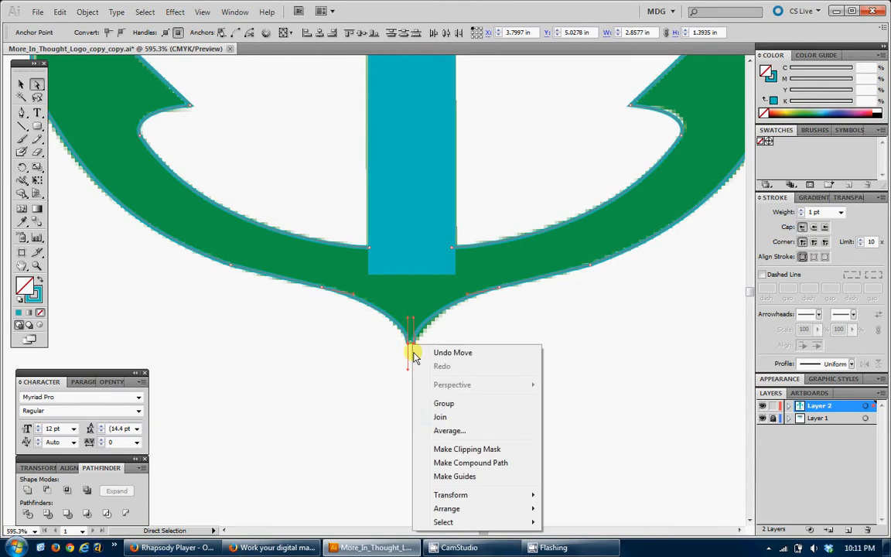
left_click(457, 428)
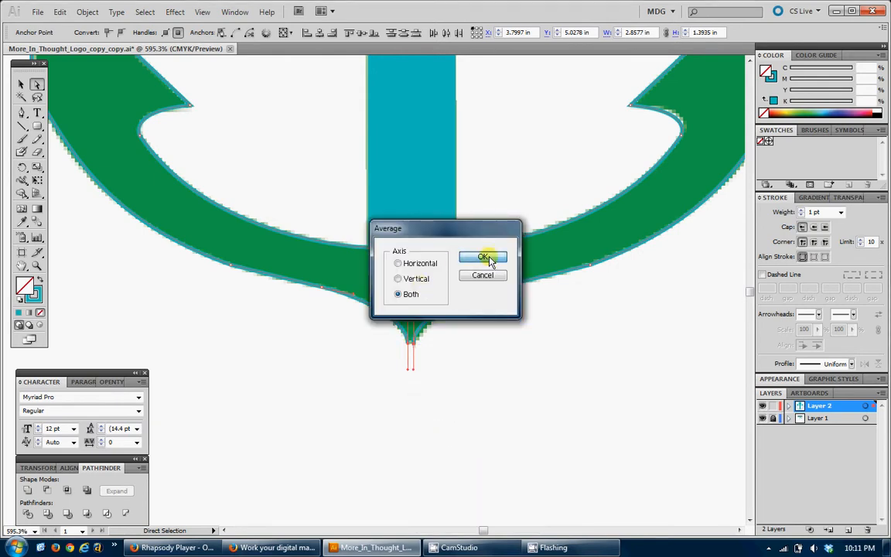
left_click(486, 258)
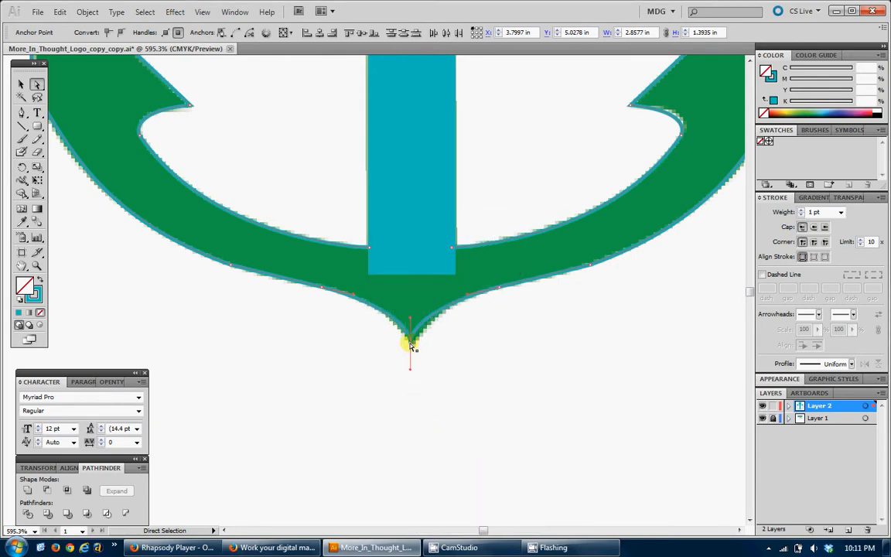
- Join the two averaged end points at the anchor's bottom tip so both arm halves form one path
right_click(411, 347)
left_click(450, 415)
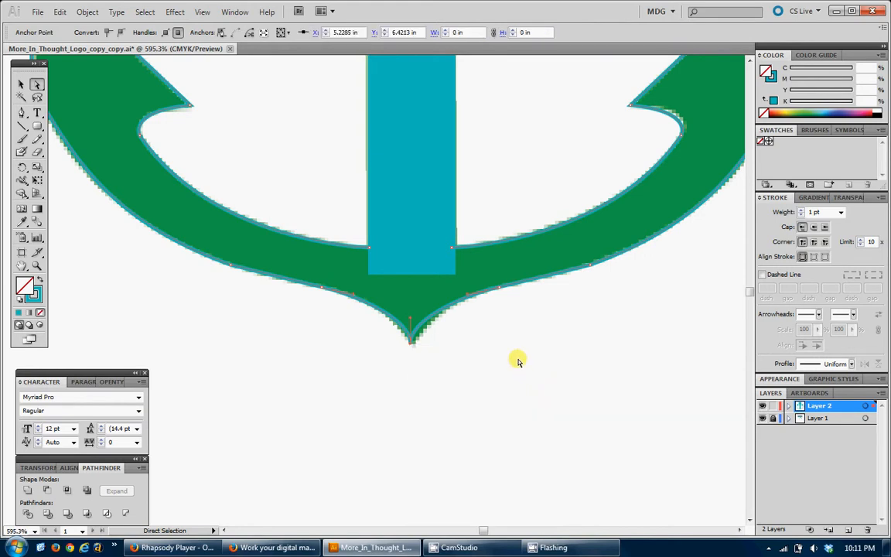
left_click(518, 361)
scroll(495, 283, "up", 1)
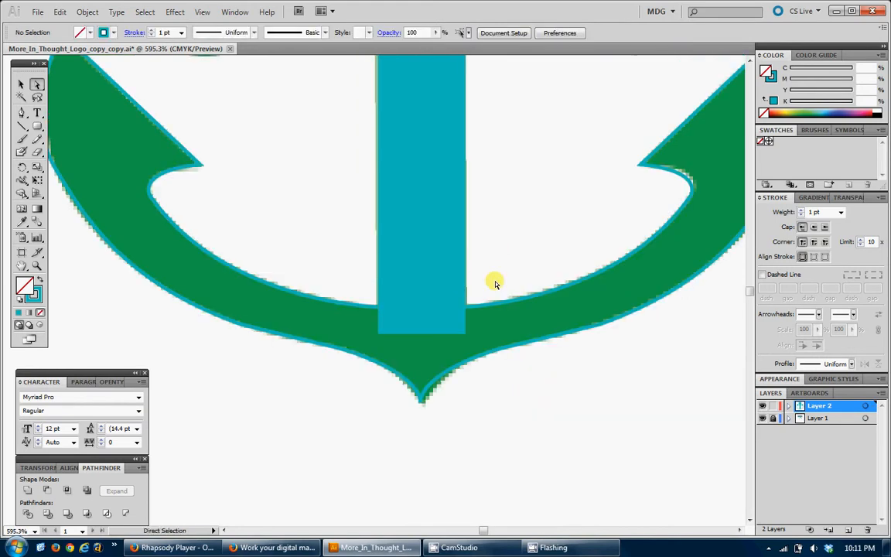
- Try averaging the arm outline's two open end points beside the shaft, and undo the change
left_click(465, 308)
left_click(461, 309)
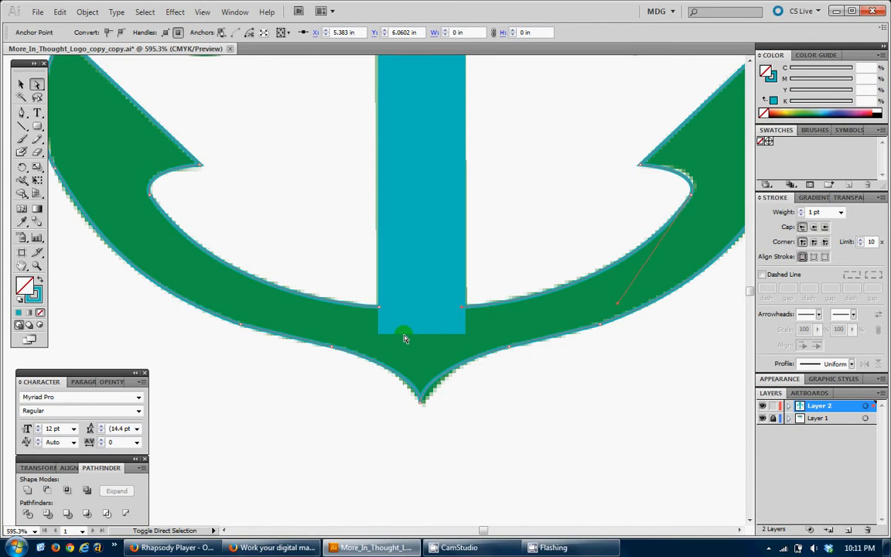
left_click(381, 309, "shift")
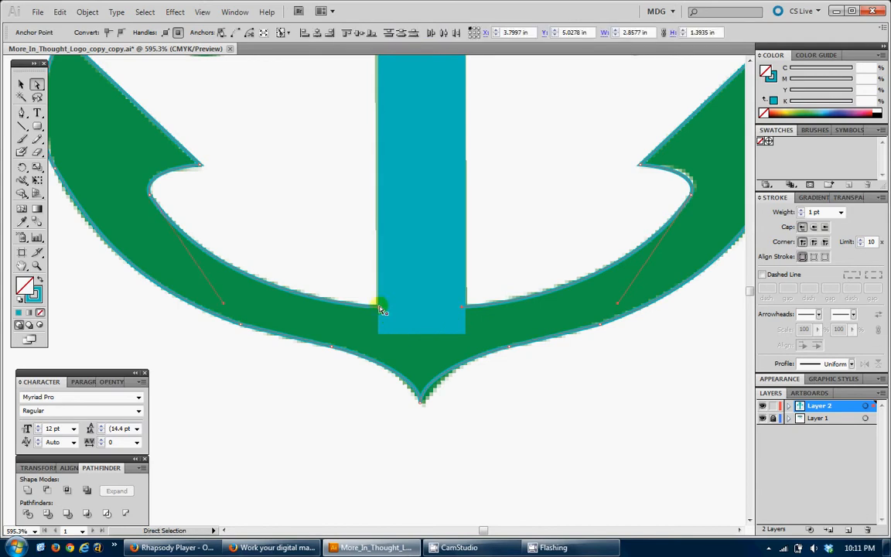
right_click(379, 307)
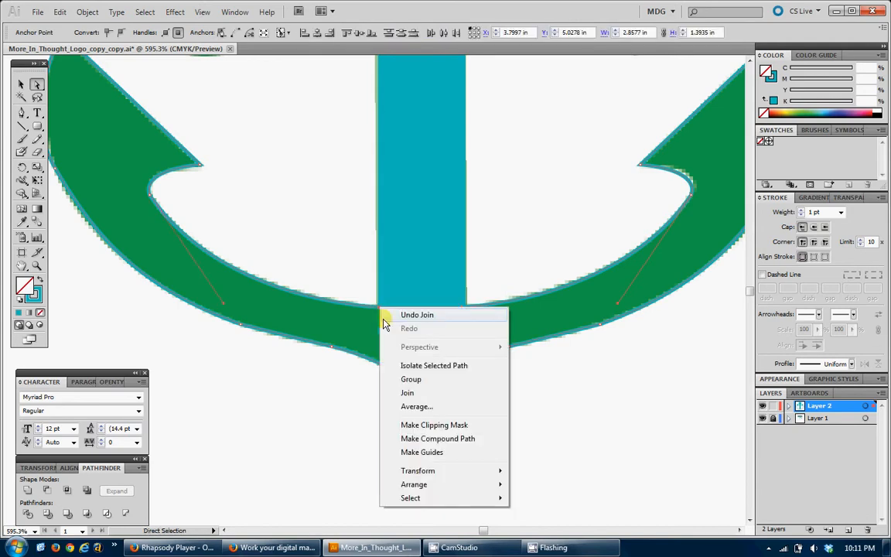
left_click(419, 407)
left_click(477, 255)
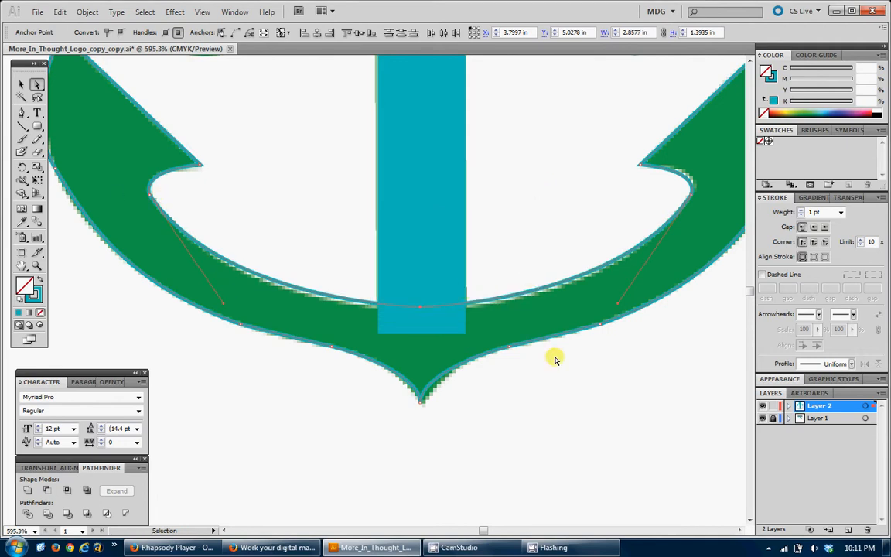
key("ctrl+z")
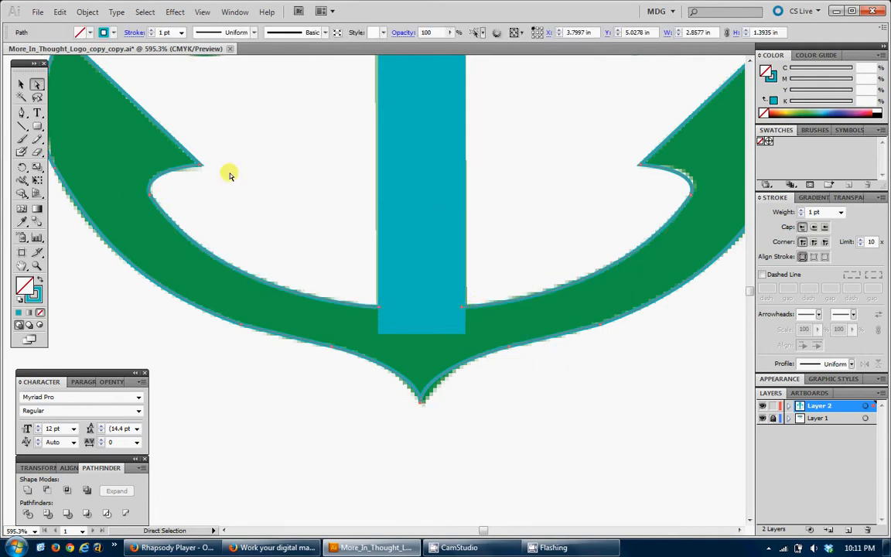
- Swap the arm outline's stroke and fill colors so the arms become a solid teal shape without a stroke
left_click(19, 82)
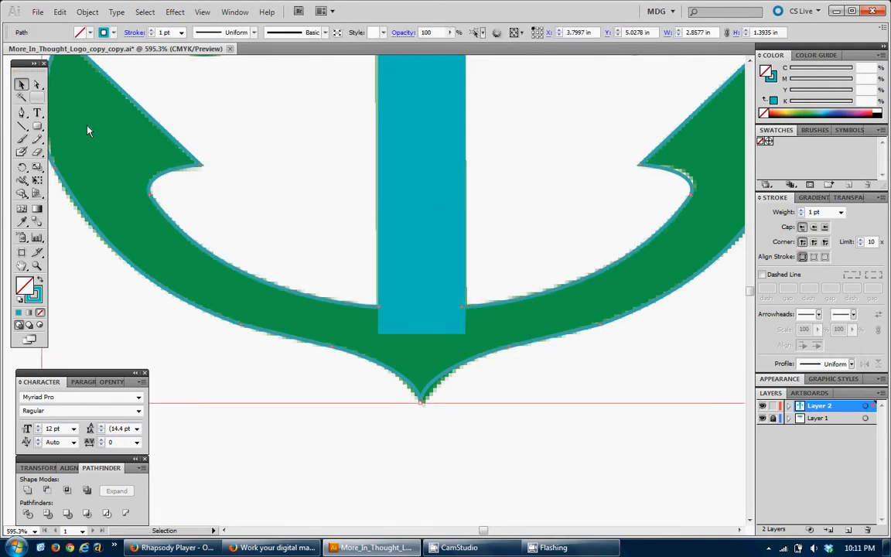
left_click(40, 279)
left_click(338, 179)
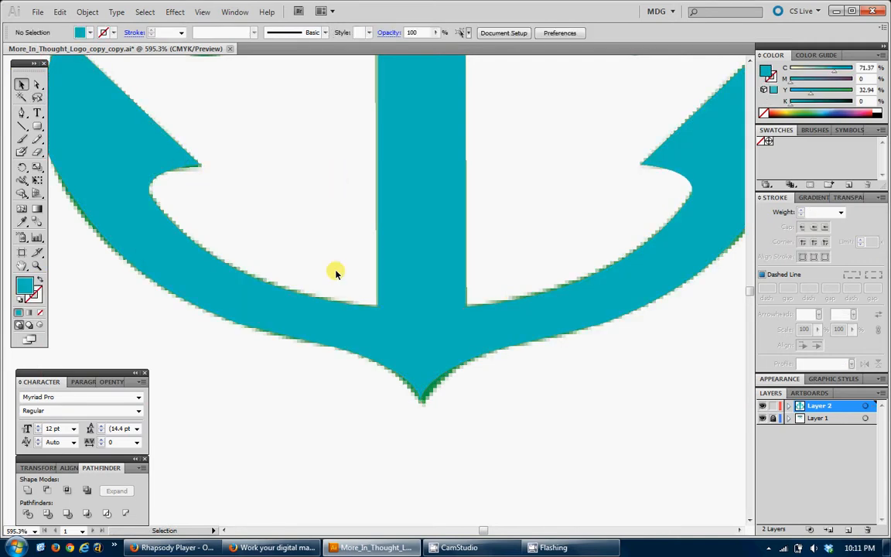
- Select all the anchor's shapes and merge the arms, shaft, ring and crossbar pieces with the Shape Builder, leaving out the inner oval
key("ctrl+minus")
key("ctrl+minus")
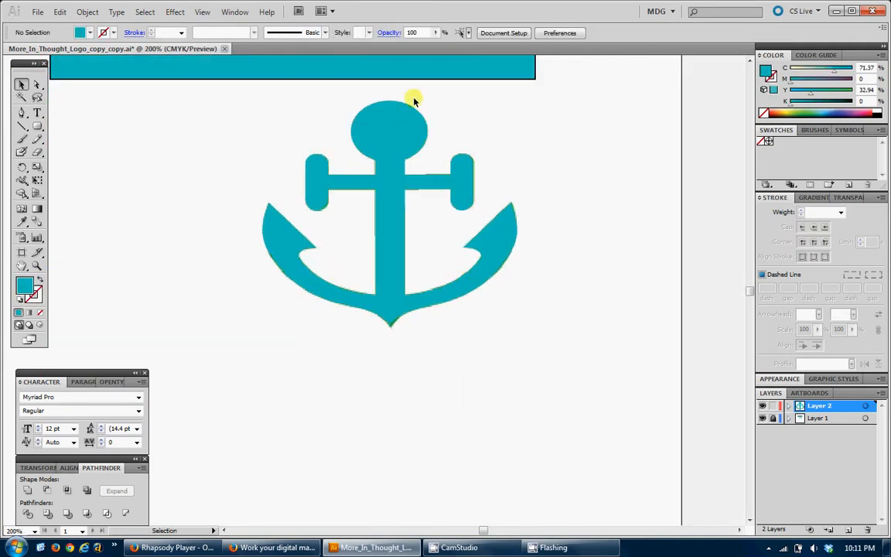
scroll(496, 216, "up", 1)
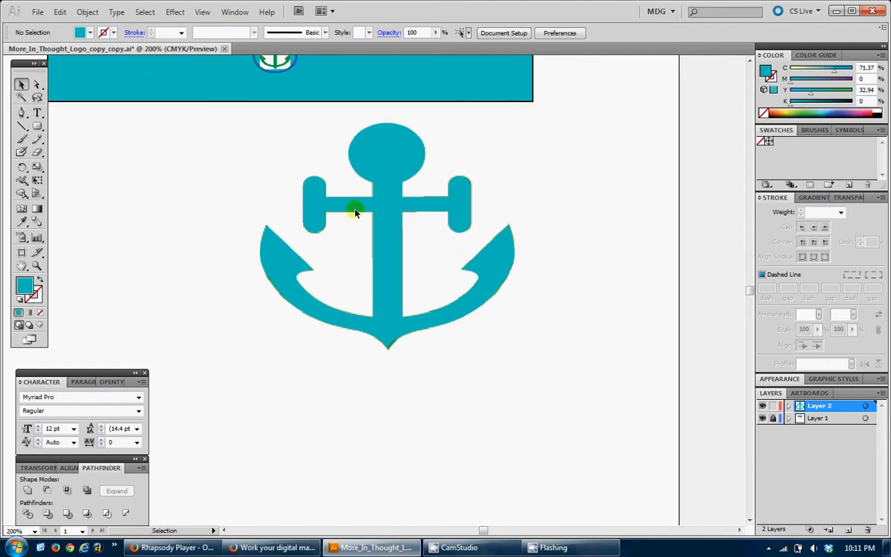
left_click_drag(204, 123, 583, 384)
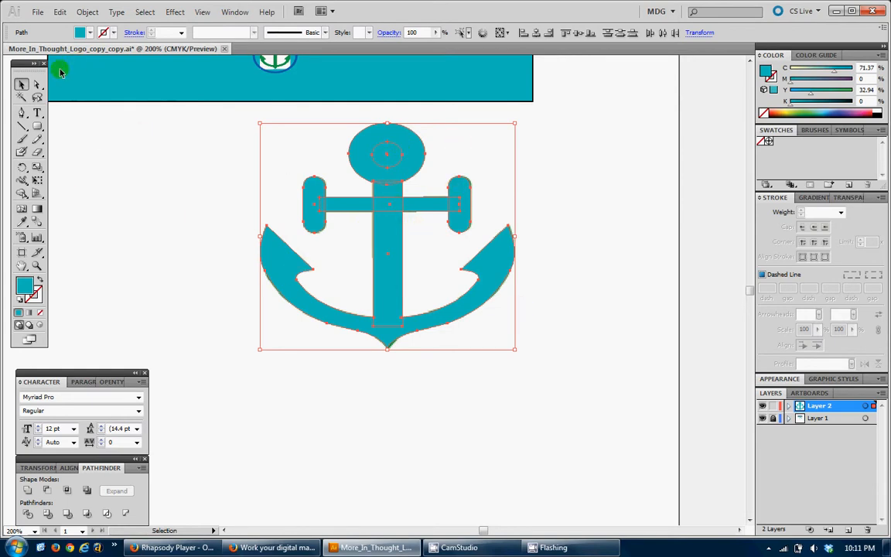
left_click(21, 193)
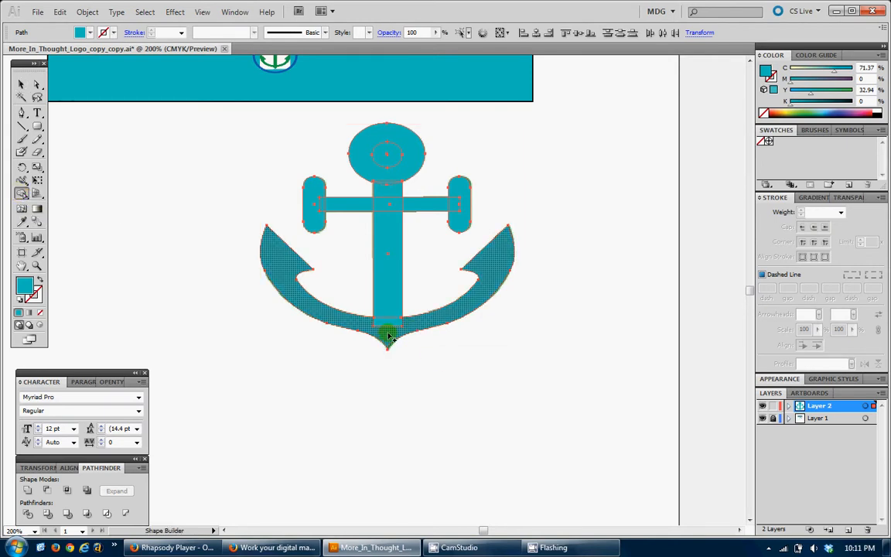
mouse_move(388, 336)
left_mouse_down()
mouse_move(382, 273)
mouse_move(391, 174)
left_mouse_up()
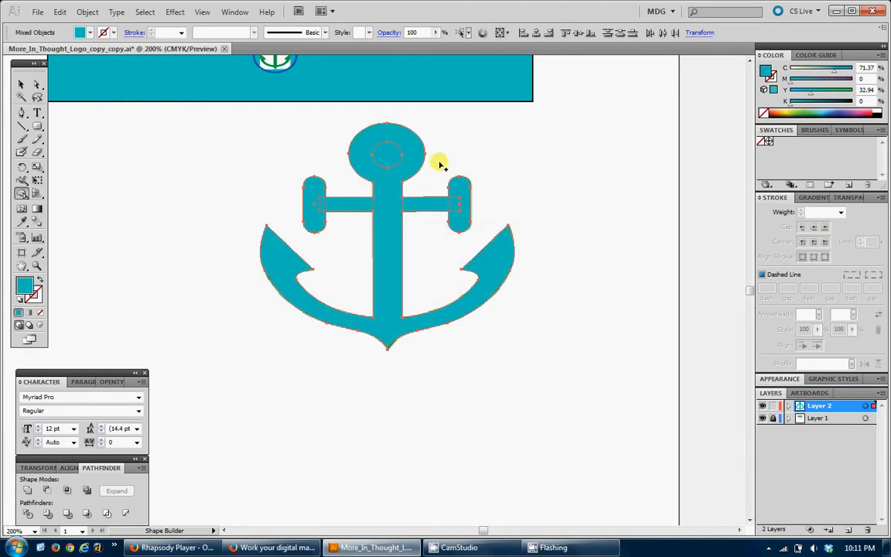
left_click_drag(313, 200, 463, 201)
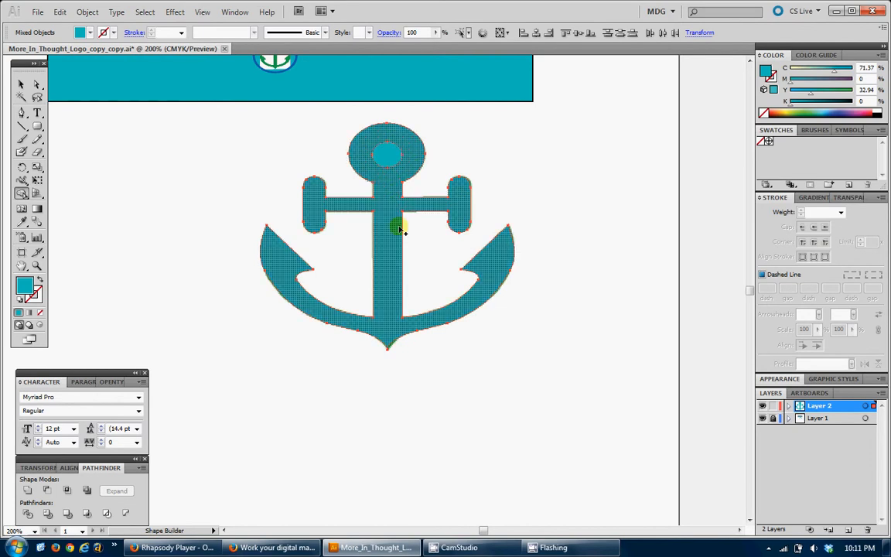
- Delete the small oval inside the anchor's ring to open up the hole
left_click(20, 83)
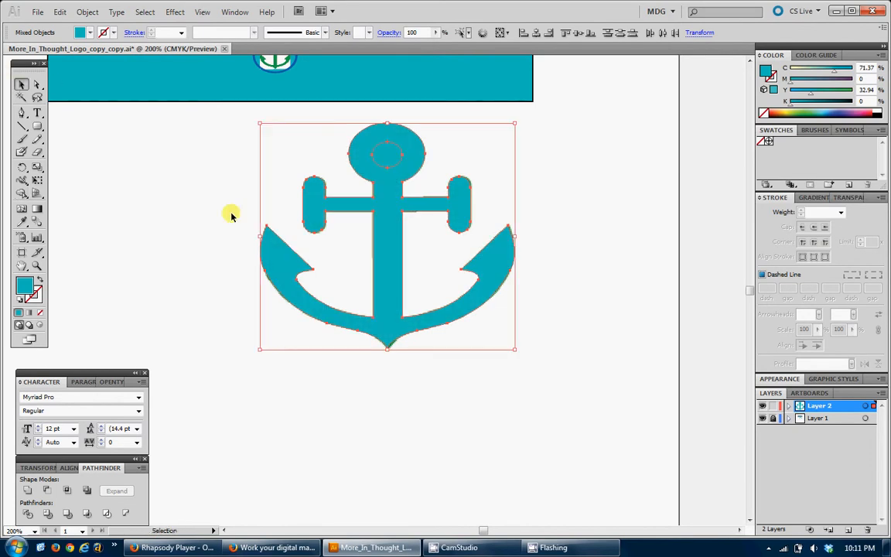
left_click(603, 175)
left_click(389, 160)
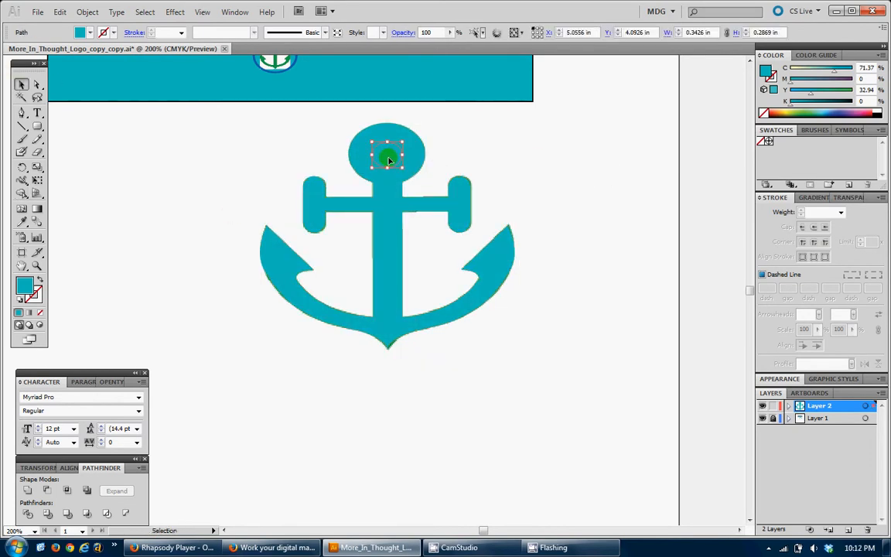
key("Delete")
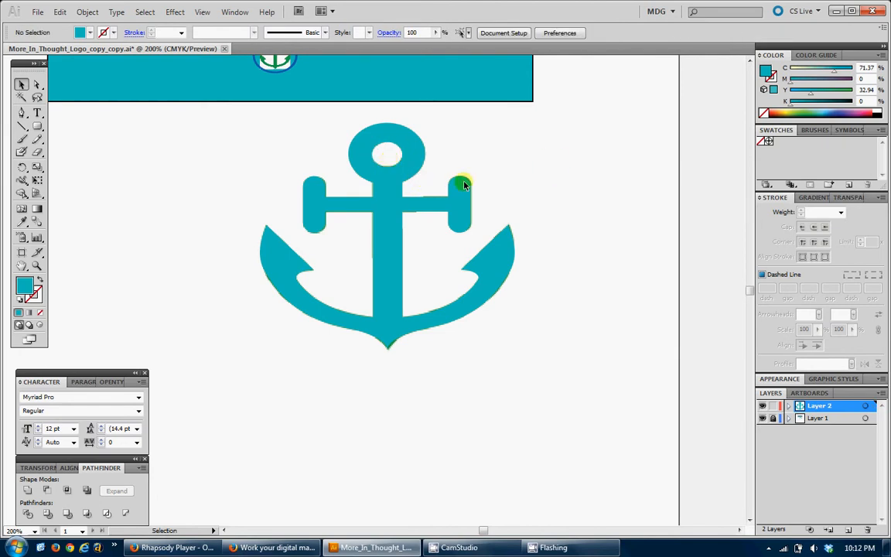
- Fill the merged anchor with light green (C 61.96, M 0, Y 100, K 0)
left_click_drag(405, 205, 471, 341)
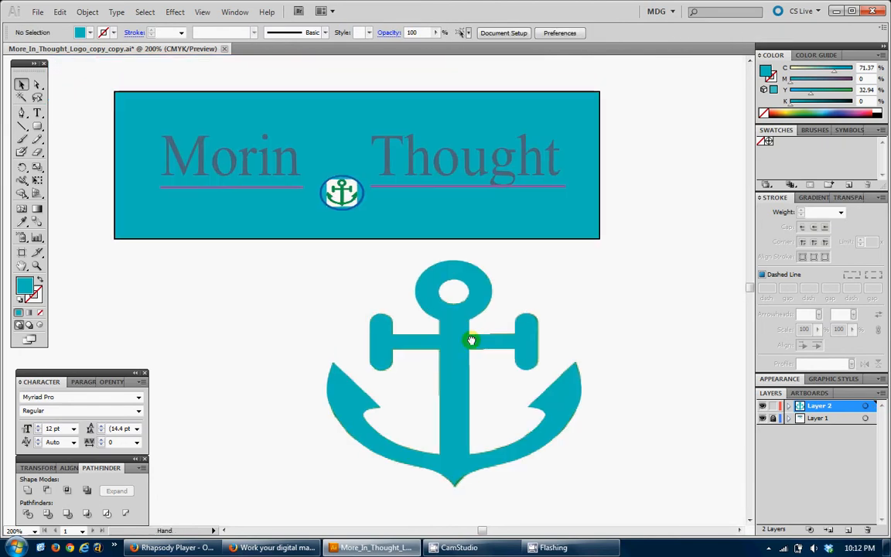
left_click(456, 401)
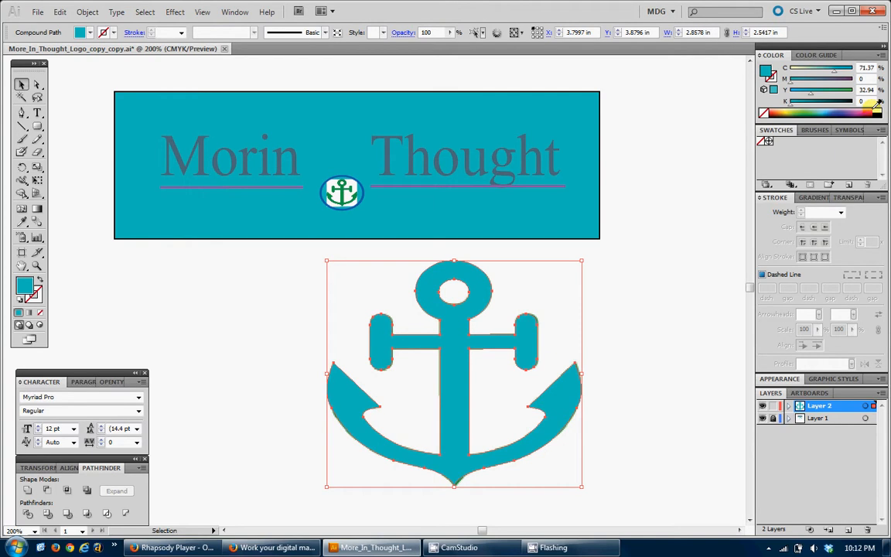
left_click(802, 113)
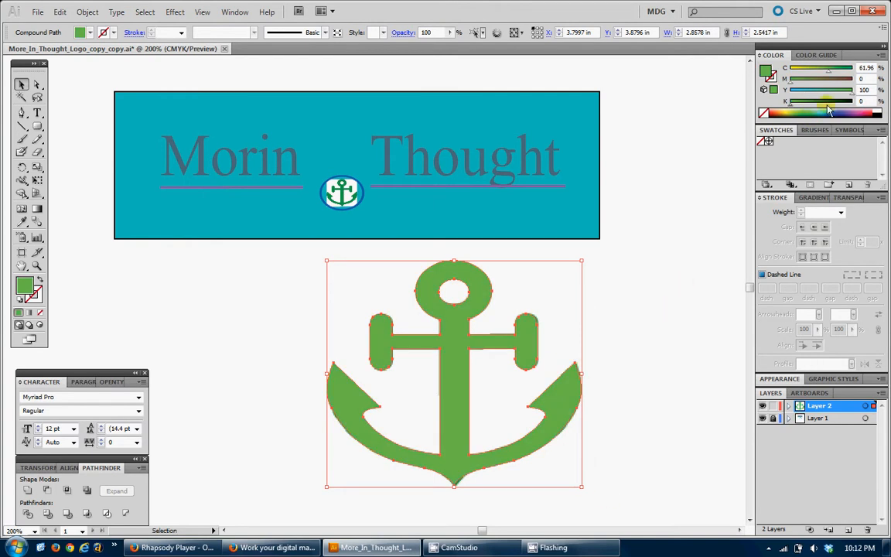
- Scale the vector anchor down to about 1 inch wide and place it over the banner's lower edge beneath "Morin"
left_click_drag(582, 489, 420, 334)
left_click(533, 296)
left_click_drag(379, 307, 261, 258)
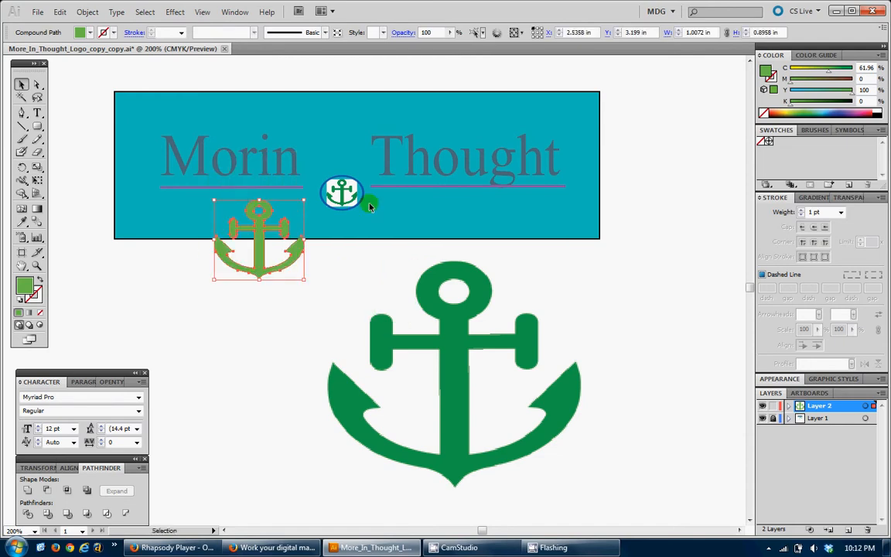
left_click(468, 350)
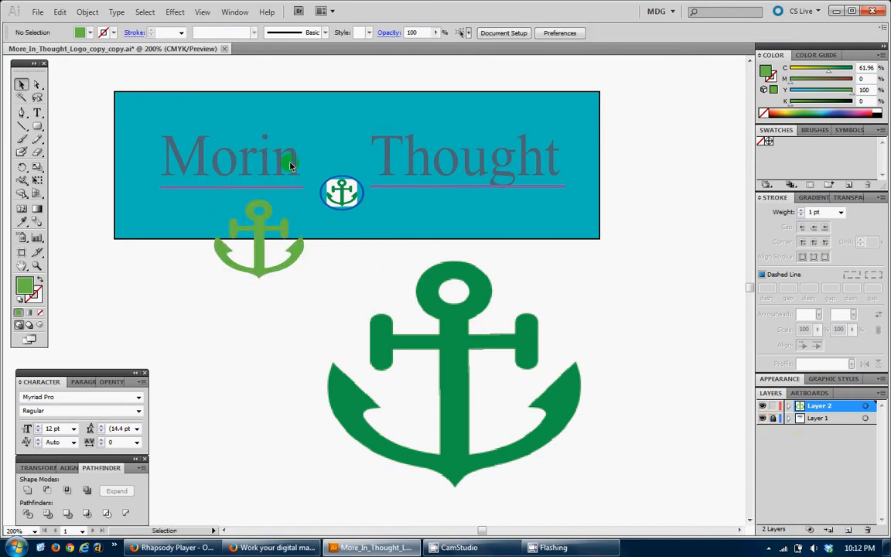
- Move the vector anchor beneath the word "Thought" and shrink it to about 0.45 inch wide
left_click_drag(256, 258, 448, 200)
left_click_drag(469, 172, 449, 184)
left_click(554, 296)
- Recolor the small vector anchor red (C 0, M 96.08, Y 52.94, K 0)
left_click(402, 200)
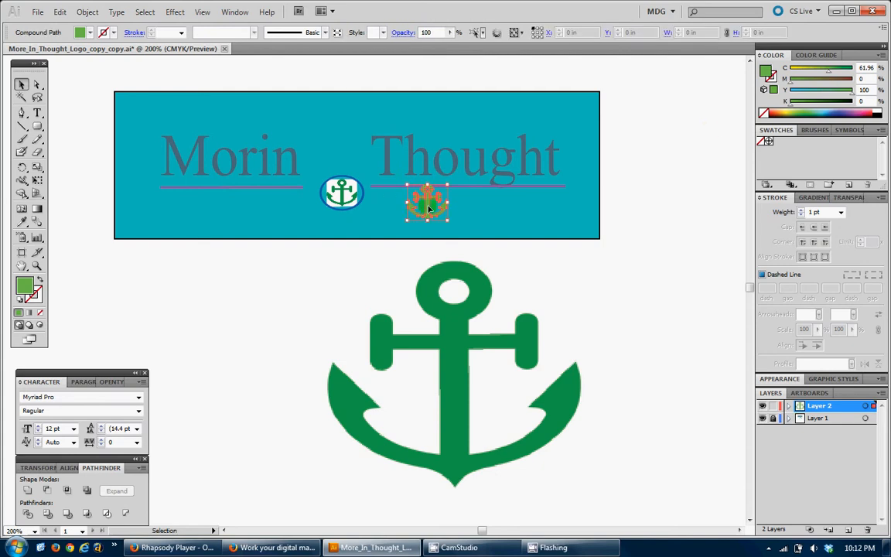
left_click(869, 112)
left_click(537, 190)
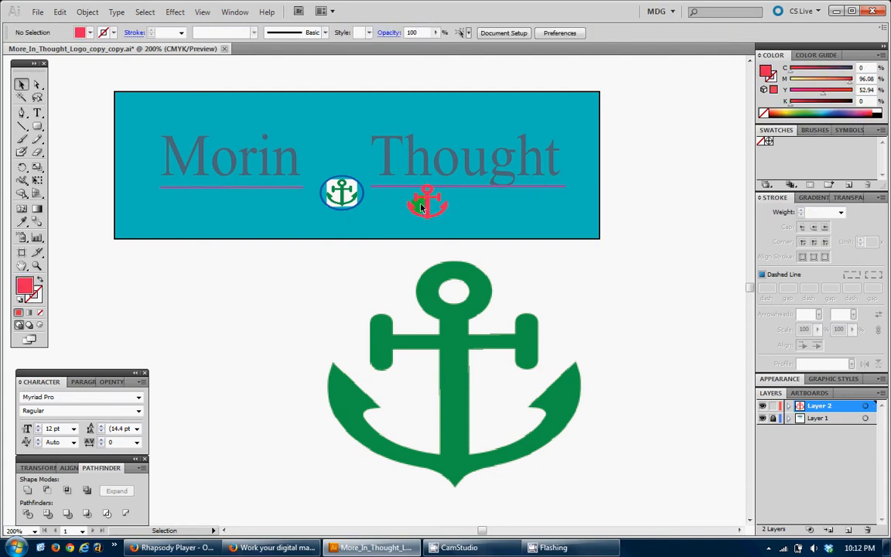
- Fit the red anchor exactly over the green one in the banner's oval, scaling it to about 0.34 inch wide
left_click_drag(423, 206, 346, 193)
left_click(36, 265)
left_click_drag(388, 225, 264, 159)
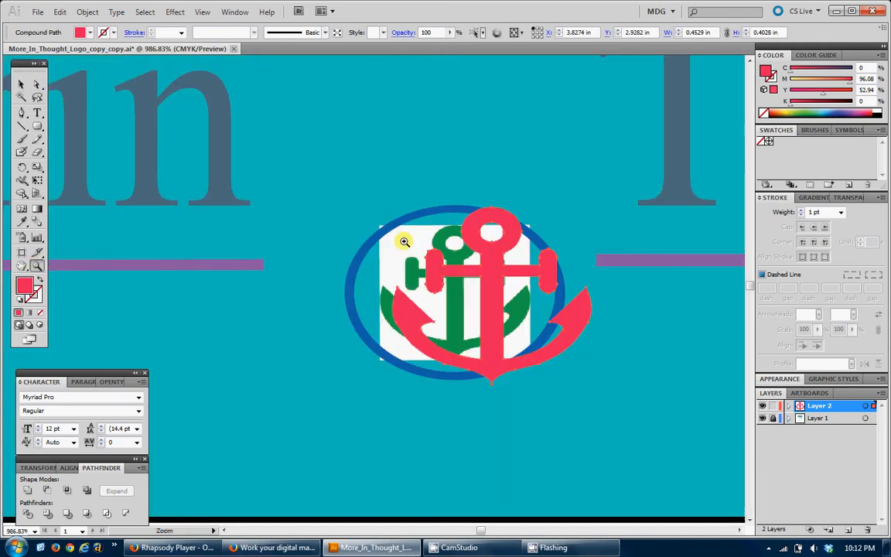
left_click_drag(514, 297, 430, 226)
key("v")
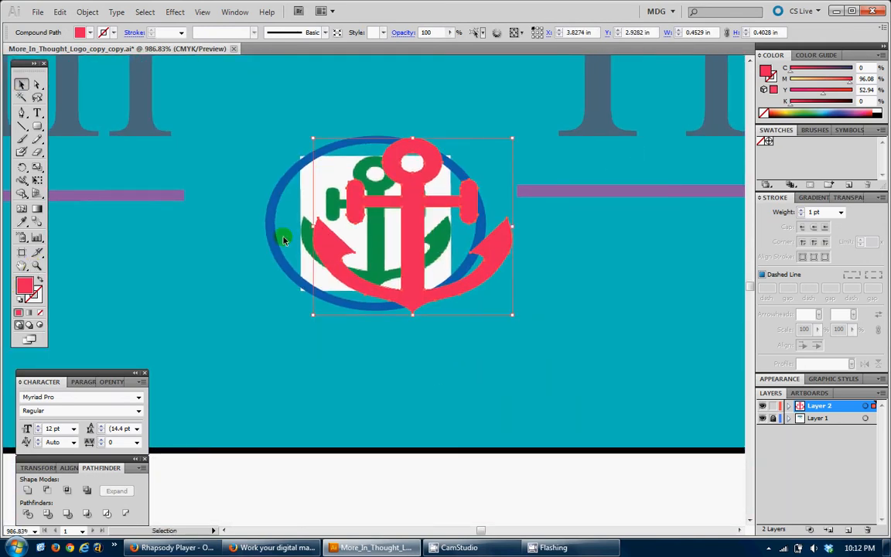
left_click_drag(513, 313, 463, 271)
left_click_drag(375, 274, 381, 286)
left_click(513, 346)
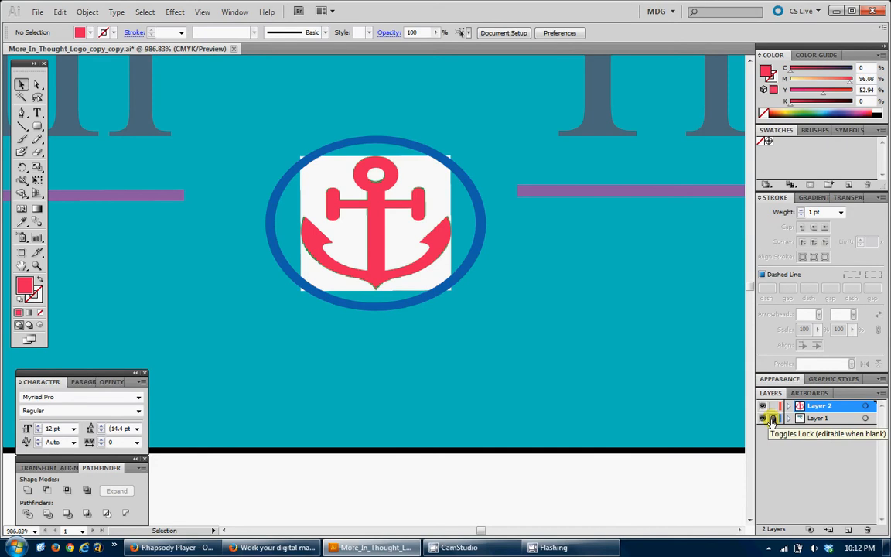
- Unlock Layer 1 and delete the green anchor image with its white background behind the red anchor
left_click(442, 179)
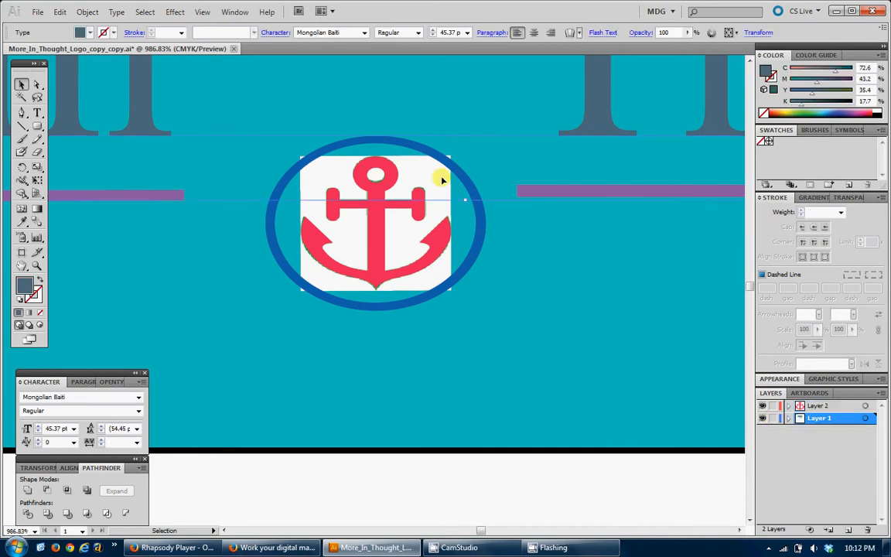
left_click(437, 268)
left_click(440, 271)
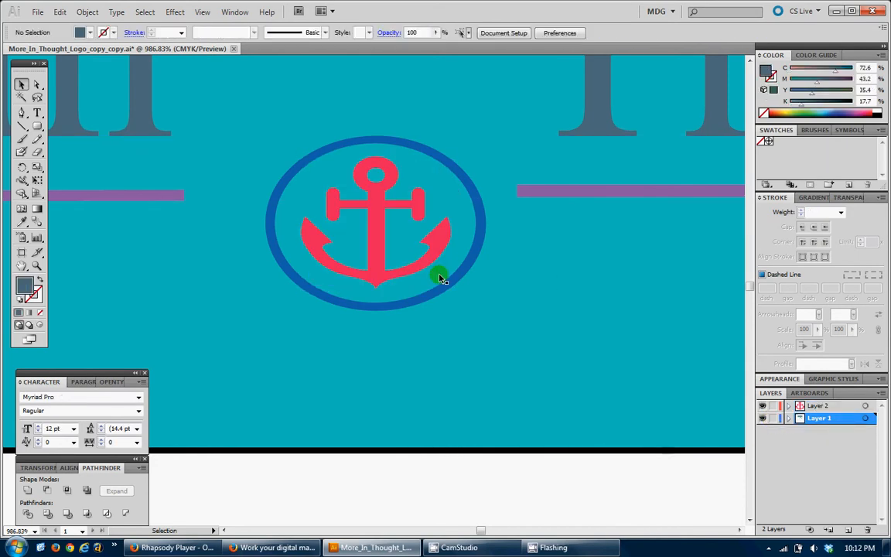
- Restore the deleted green anchor image and move it out of the oval to below the banner
left_click(353, 207)
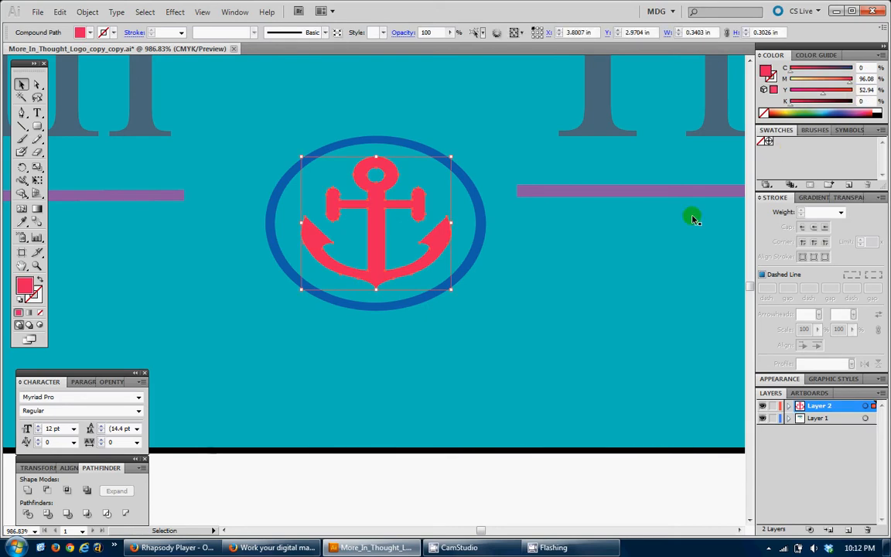
key("ctrl+minus")
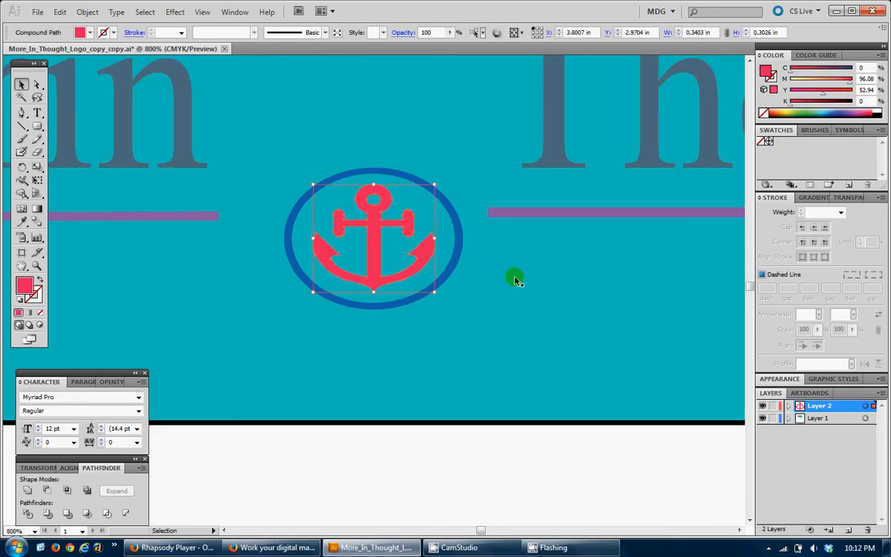
key("ctrl+a")
left_click_drag(498, 252, 503, 144)
left_click_drag(428, 92, 476, 351)
key("Delete")
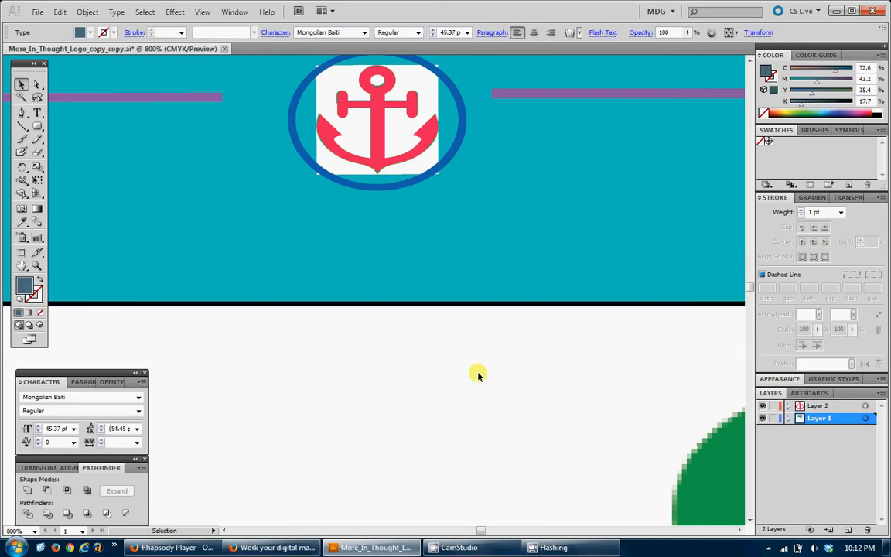
left_click_drag(426, 154, 447, 416)
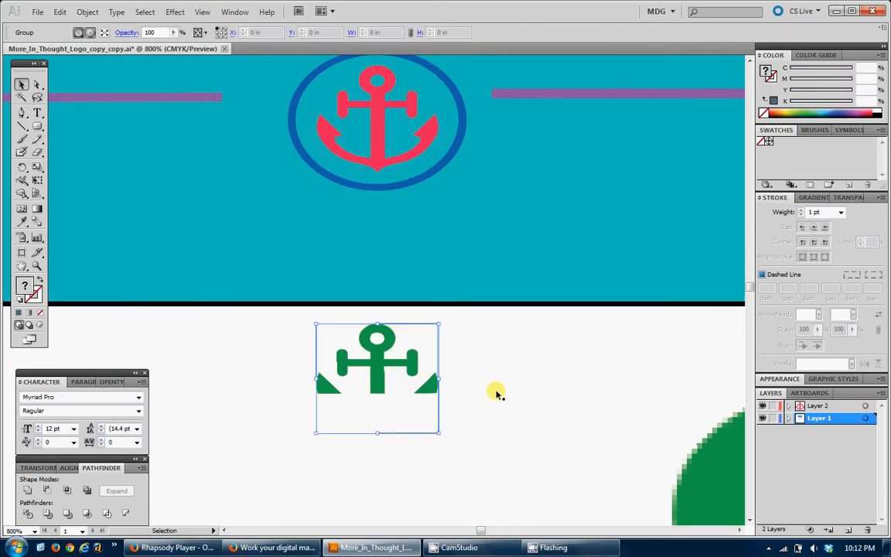
- Recolor the red vector anchor in the oval with the green sampled from the old anchor image below the banner
left_click(387, 133)
left_click(377, 379)
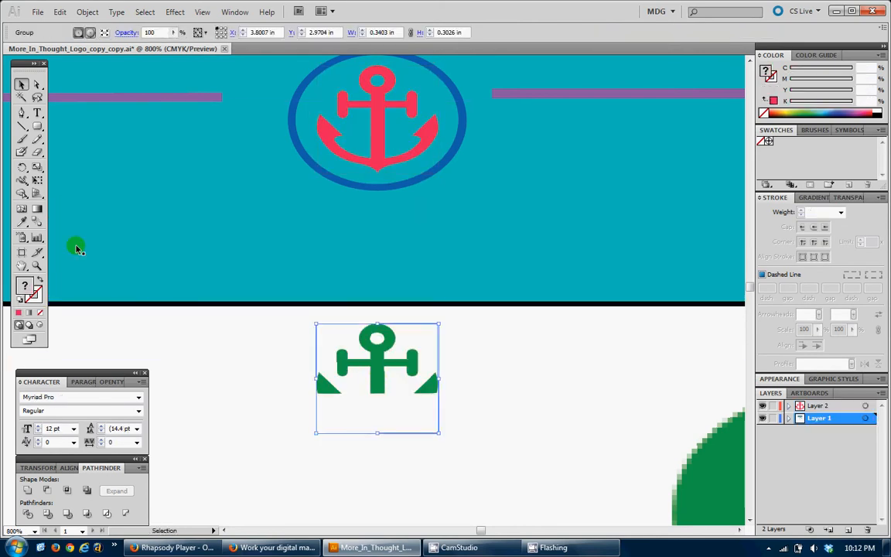
left_click(22, 222)
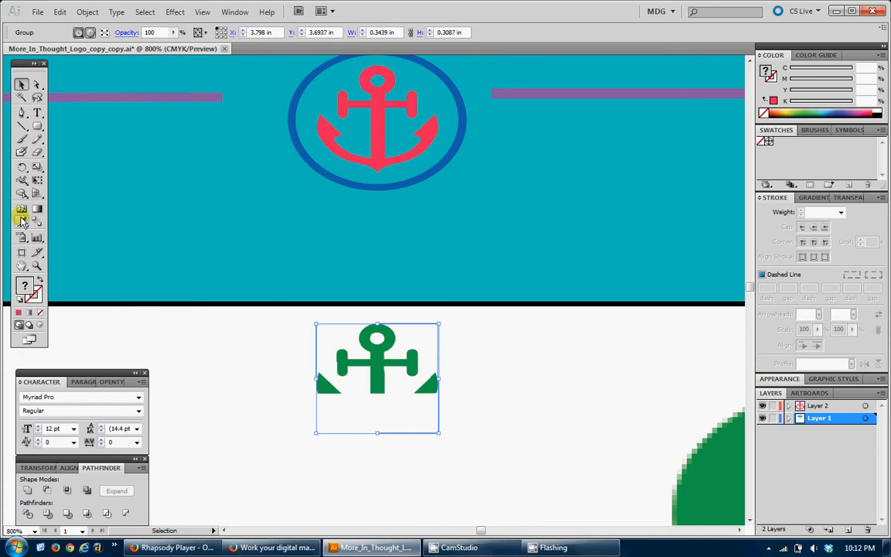
left_click(378, 348)
left_click(24, 286)
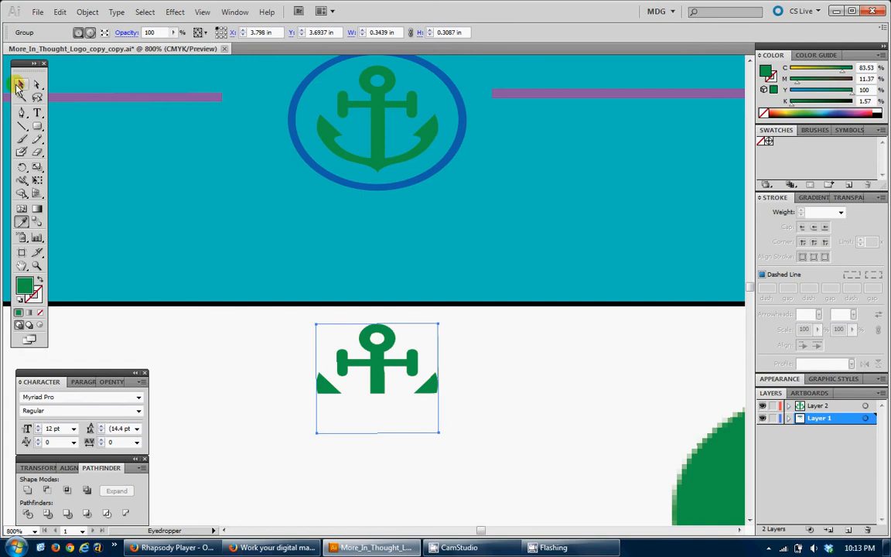
- Delete the old green anchor image below the banner and the large pixelated green anchor beside it
left_click(18, 85)
key("Delete")
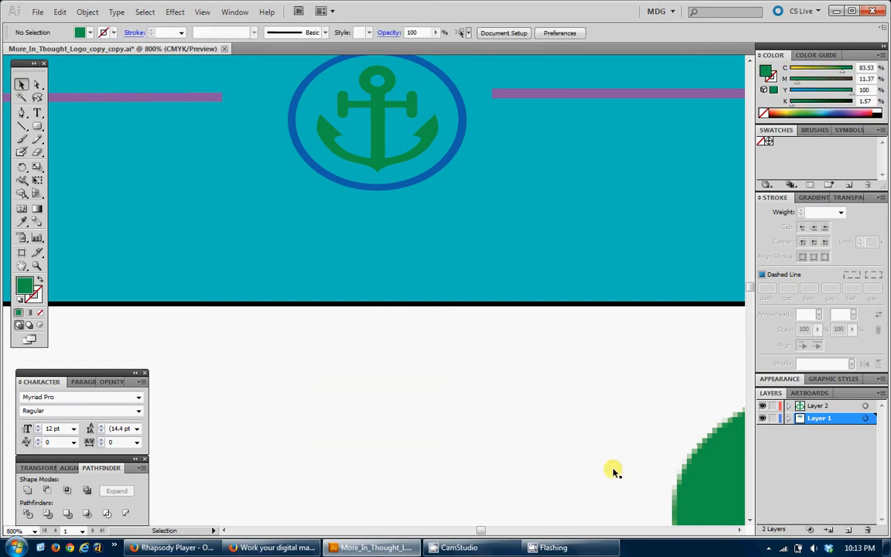
left_click(700, 470)
key("Delete")
- Delete the teal banner background and group the remaining logo text, underlines, oval and anchor
key("ctrl+0")
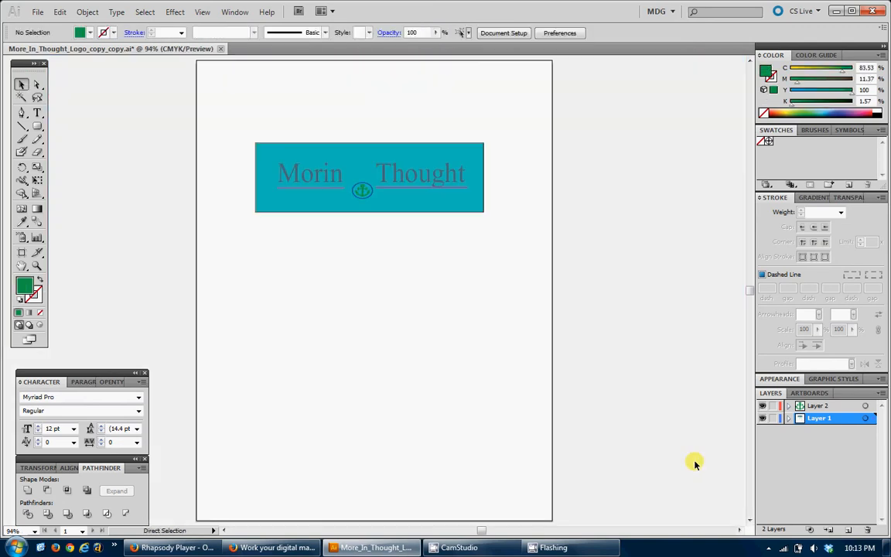
key("ctrl+equal")
key("ctrl+equal")
scroll(504, 302, "up", 3)
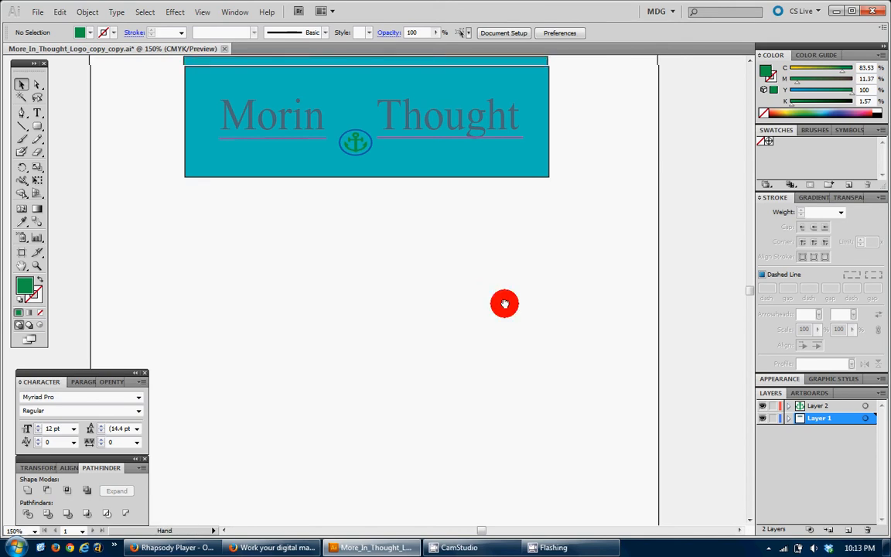
left_click(393, 133)
key("Delete")
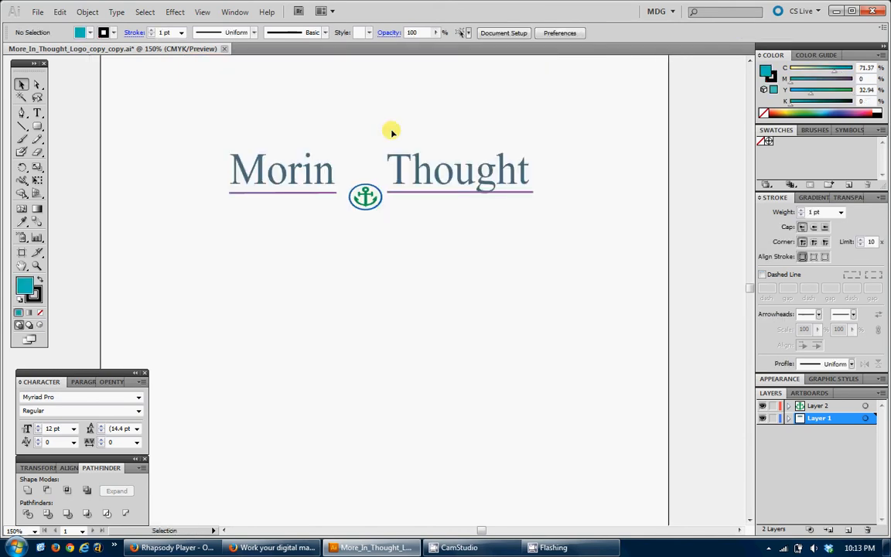
left_click_drag(177, 122, 635, 240)
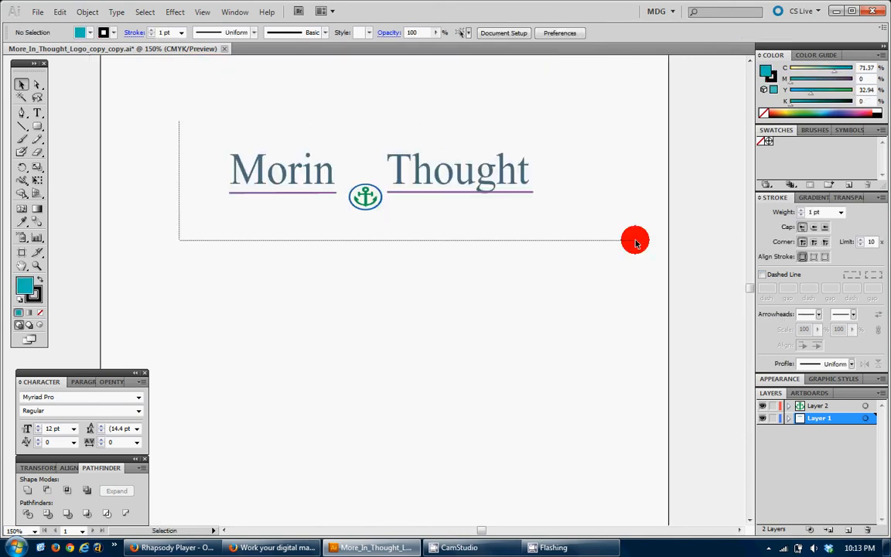
left_click(393, 226)
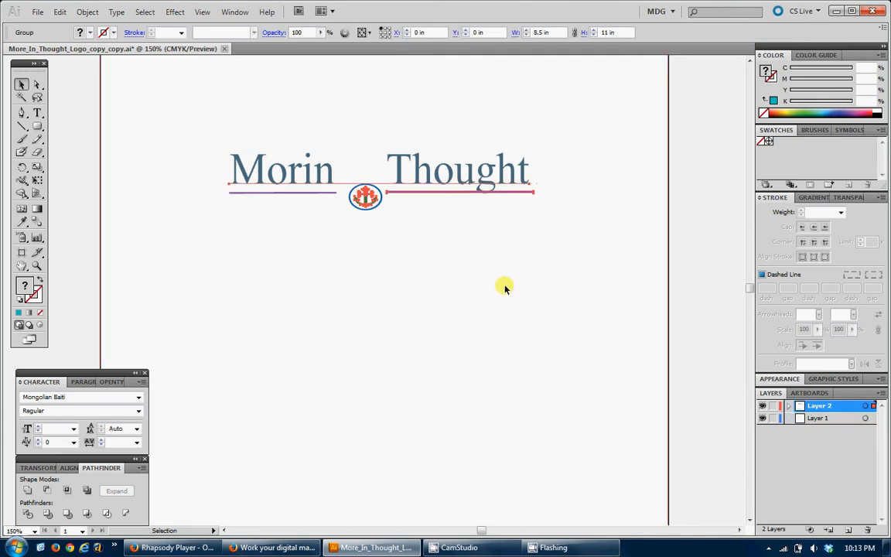
- Draw a teal rectangle about 6.2 by 1.25 inches over the logo and send it to the back
left_click(34, 128)
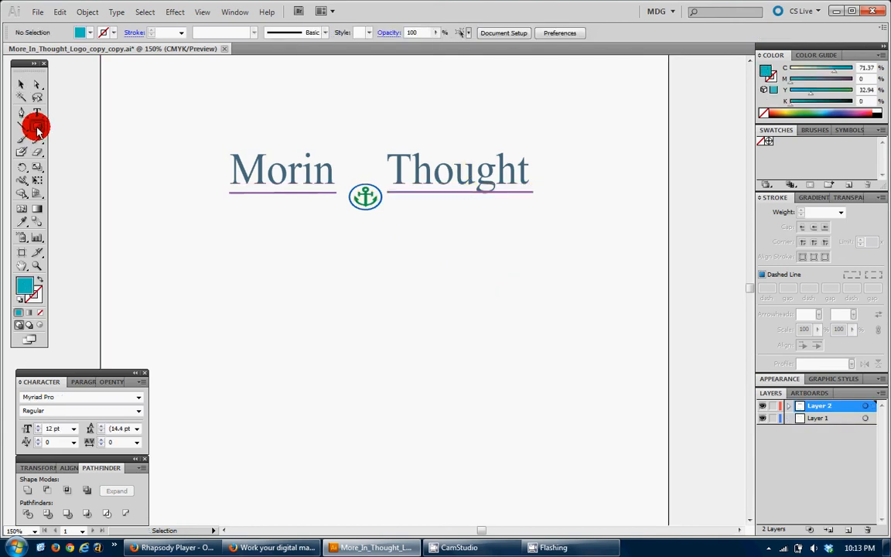
left_click_drag(179, 140, 595, 224)
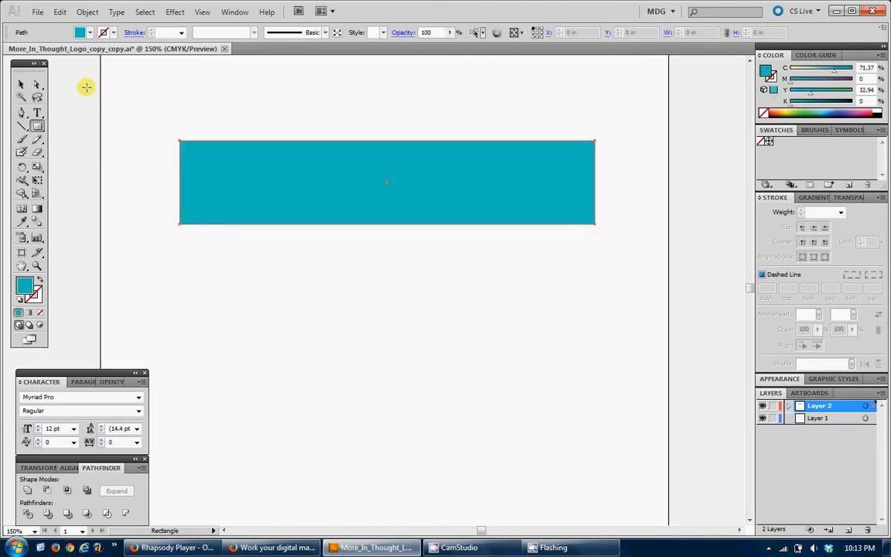
left_click(21, 84)
right_click(376, 201)
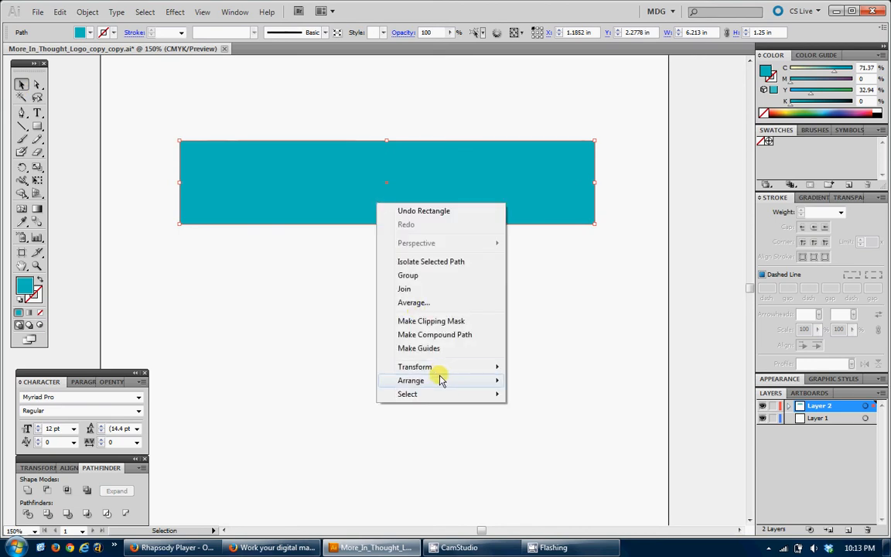
mouse_move(441, 381)
left_click(583, 420)
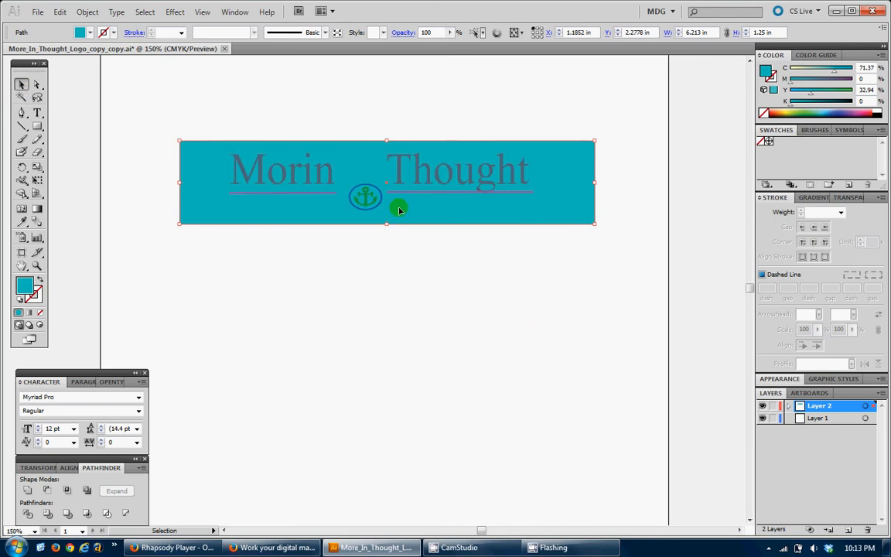
- Remove the teal rectangle from behind the logo
left_click(642, 282)
left_click(575, 188)
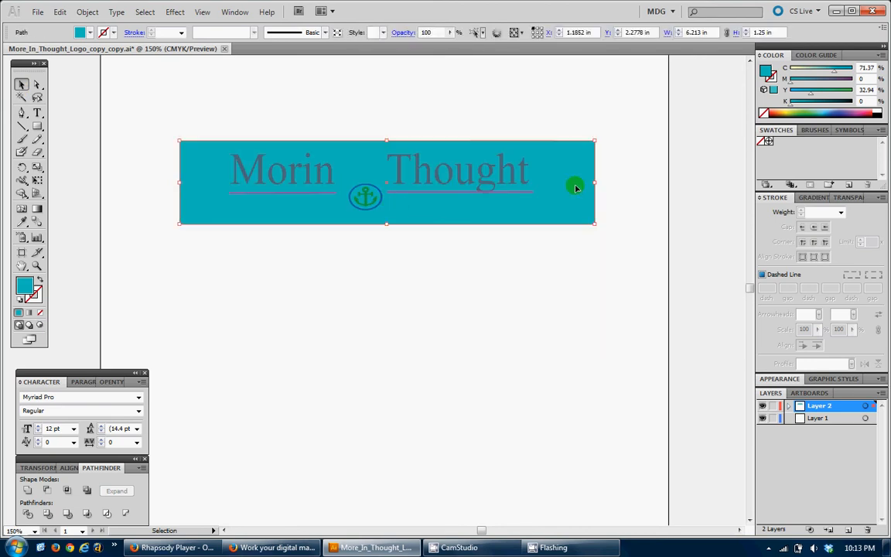
key("ctrl+2")
left_click_drag(539, 237, 547, 238)
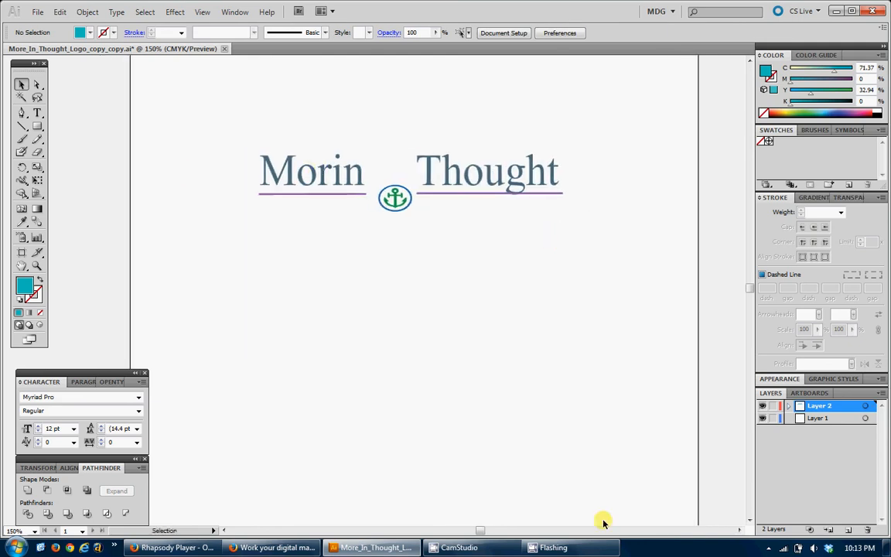
left_click(557, 548)
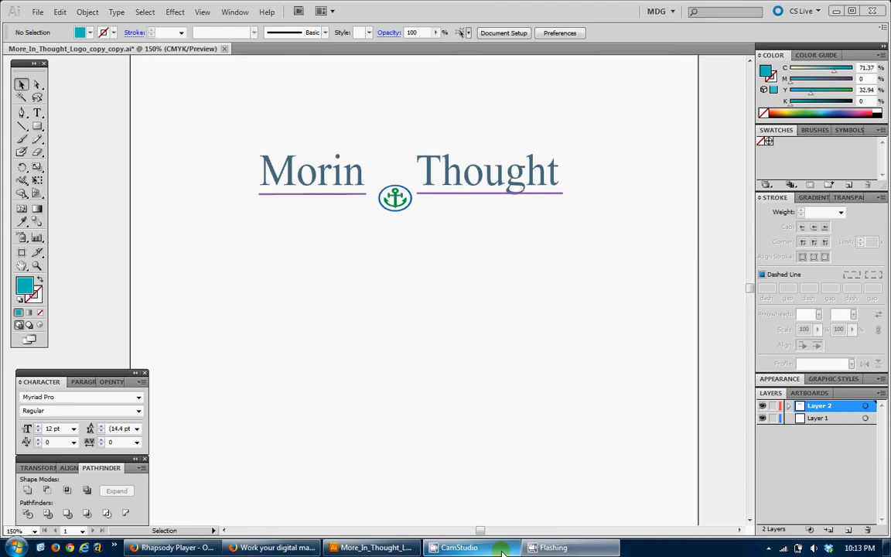